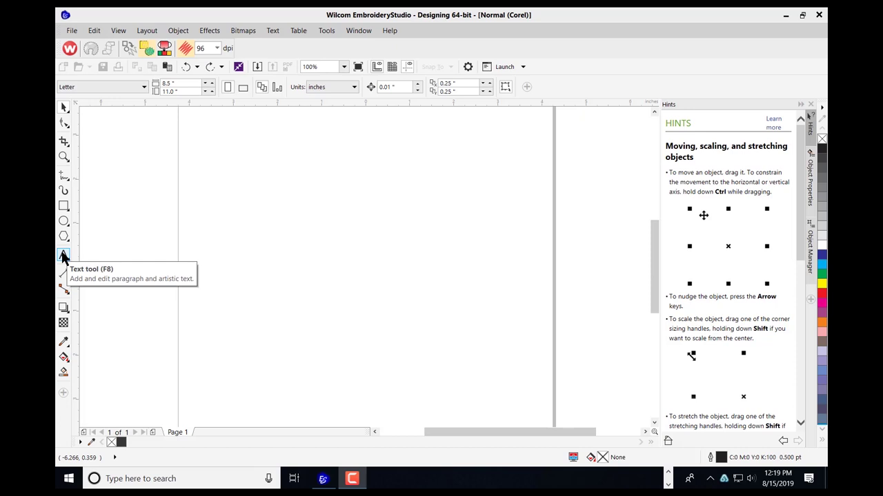
- Add the artistic text "Tezlo Fire Department" on the upper part of the page and select it as an object
left_click(63, 256)
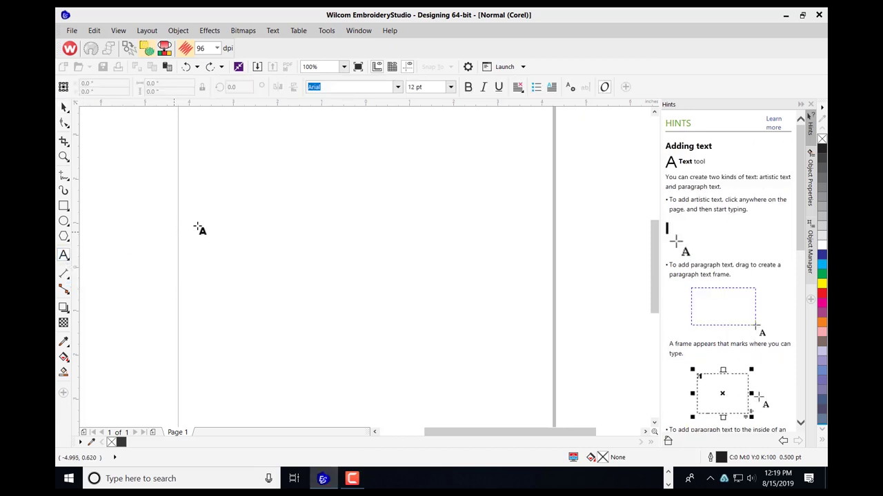
left_click(283, 211)
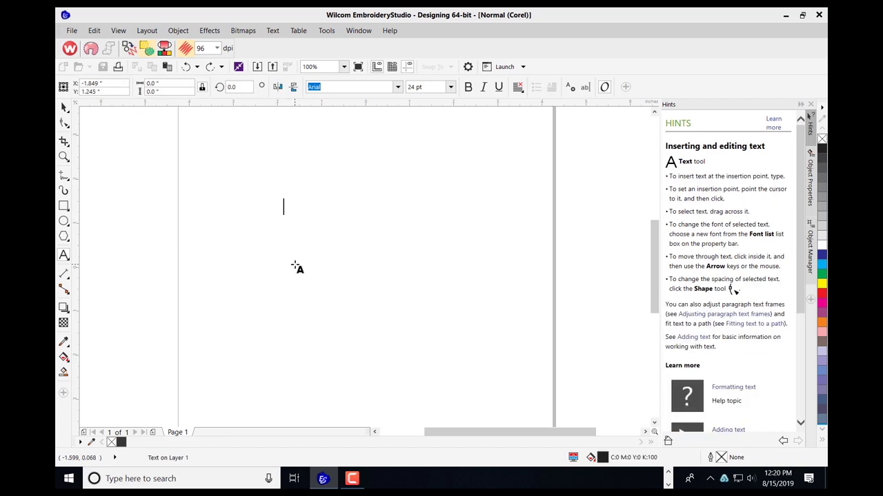
type("Te")
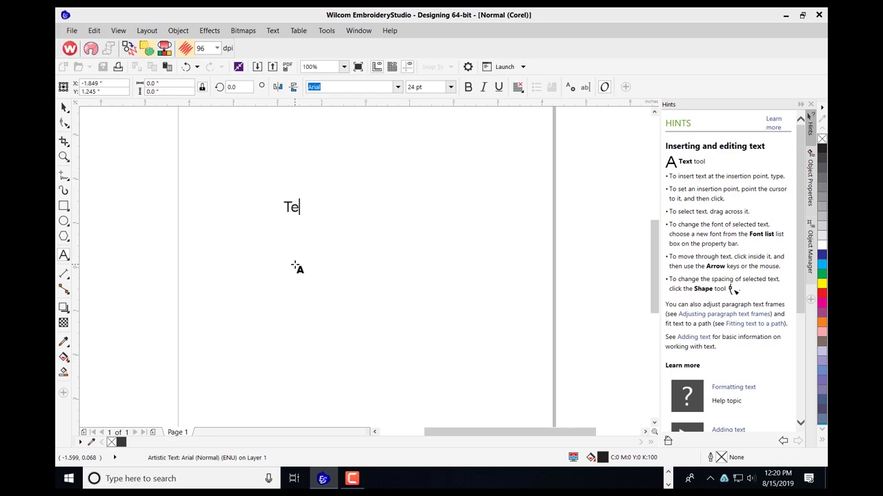
type("zlo Fire Department")
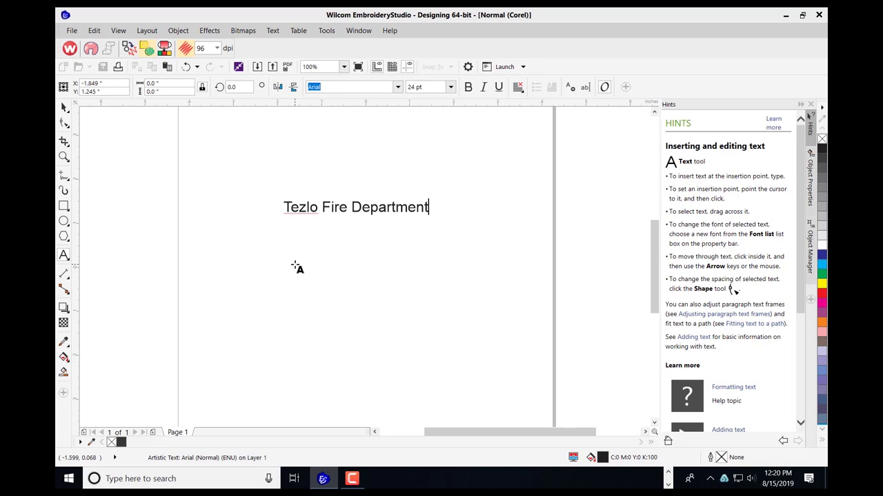
key("Escape")
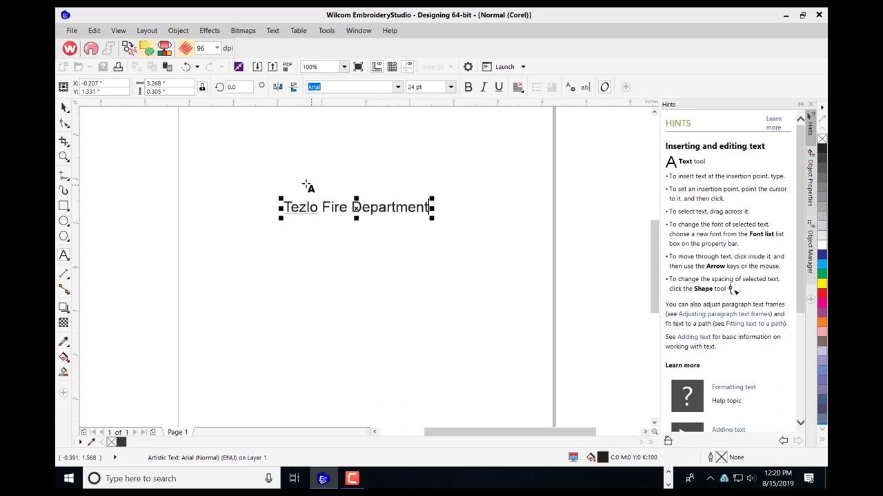
left_click(62, 108)
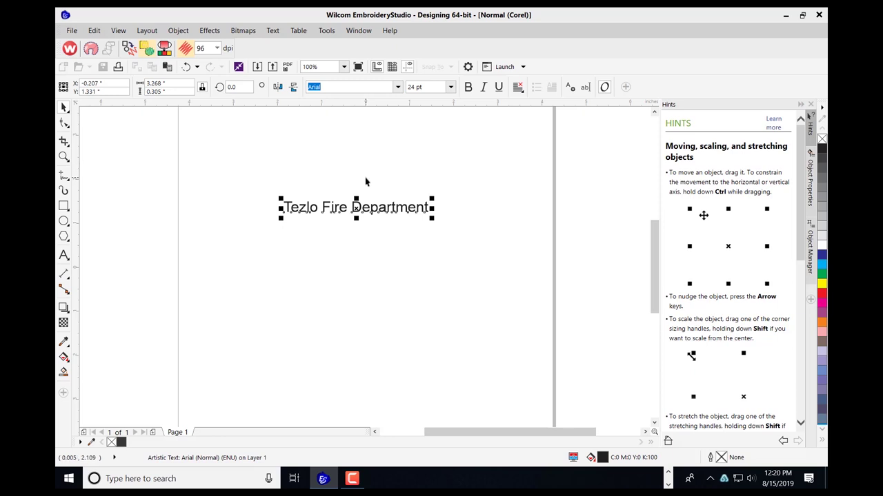
- Set the lettering's font to Comic Sans MS in the Bold style
left_click(397, 86)
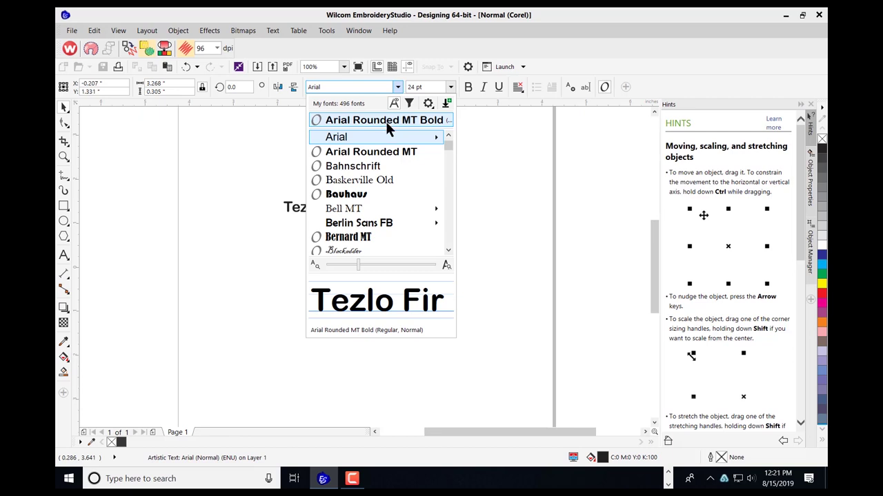
scroll(445, 148, "down", 3)
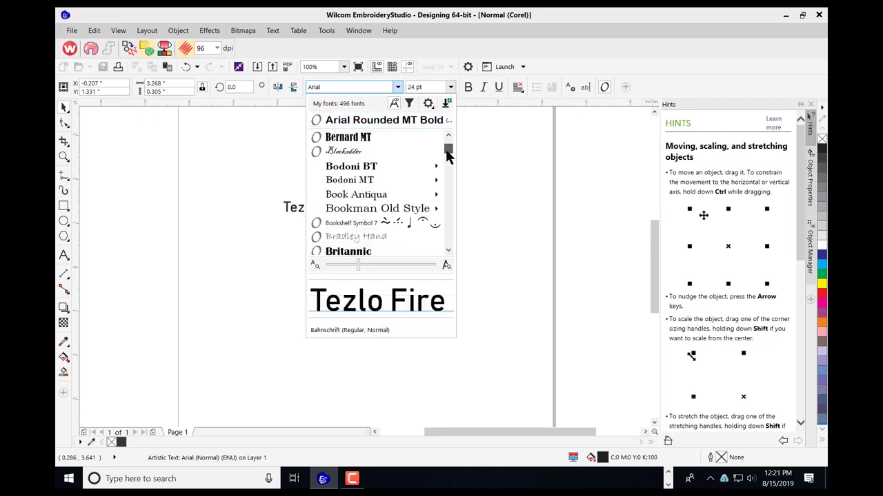
scroll(446, 151, "down", 2)
scroll(445, 154, "down", 4)
scroll(447, 160, "down", 5)
scroll(446, 160, "up", 3)
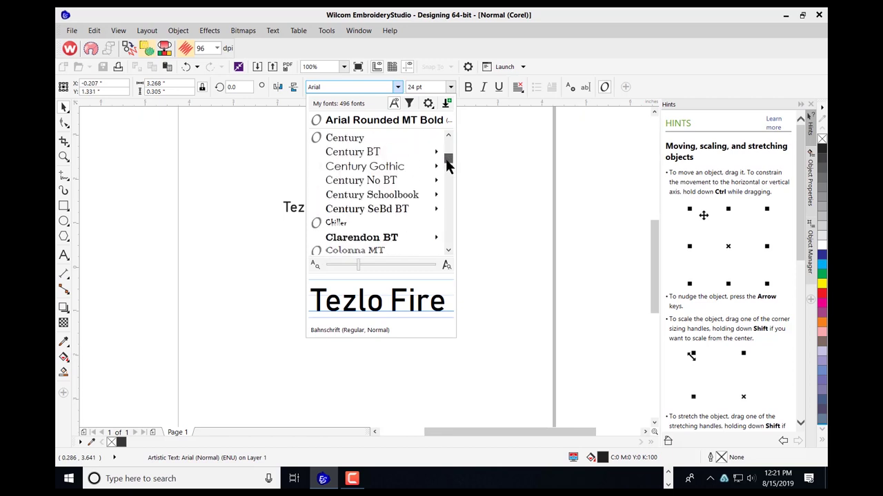
scroll(446, 160, "up", 3)
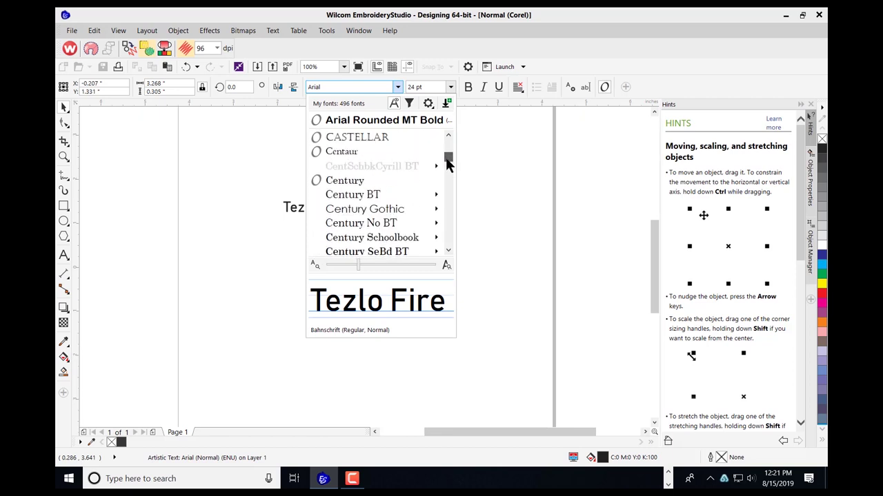
scroll(447, 162, "up", 2)
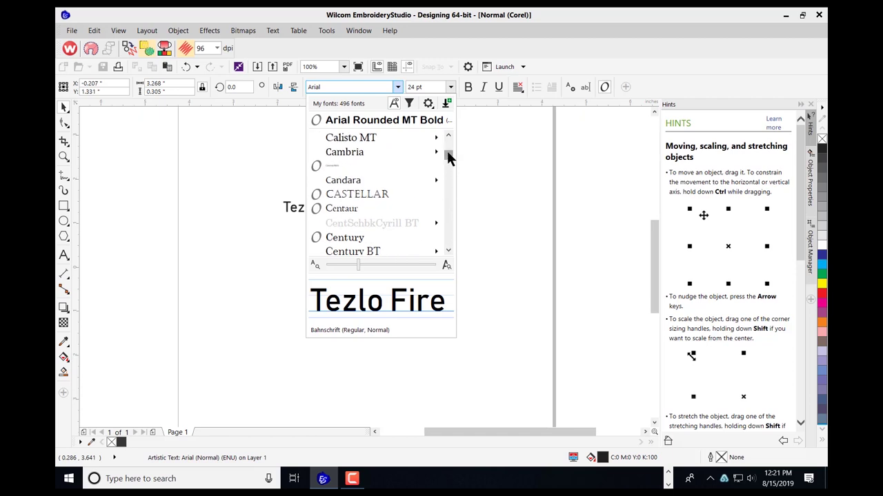
scroll(447, 157, "up", 2)
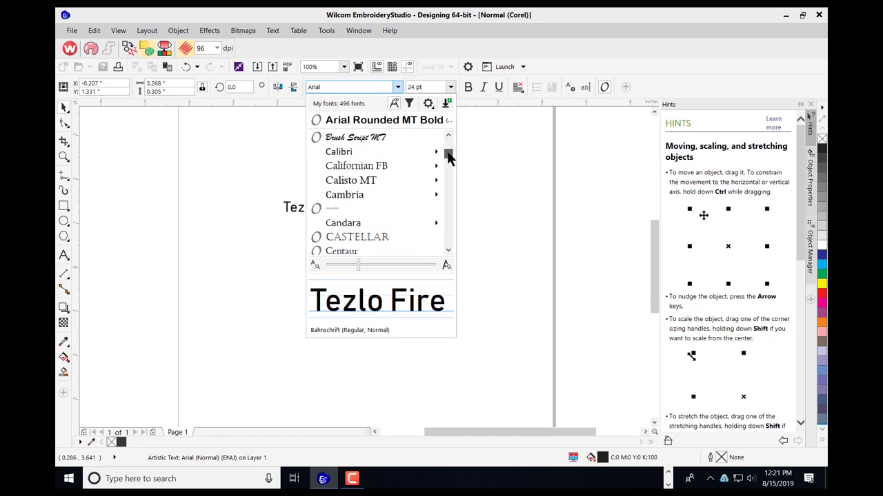
left_click(449, 248)
left_click(449, 249)
left_click(449, 249)
left_click(449, 249)
scroll(448, 249, "down", 3)
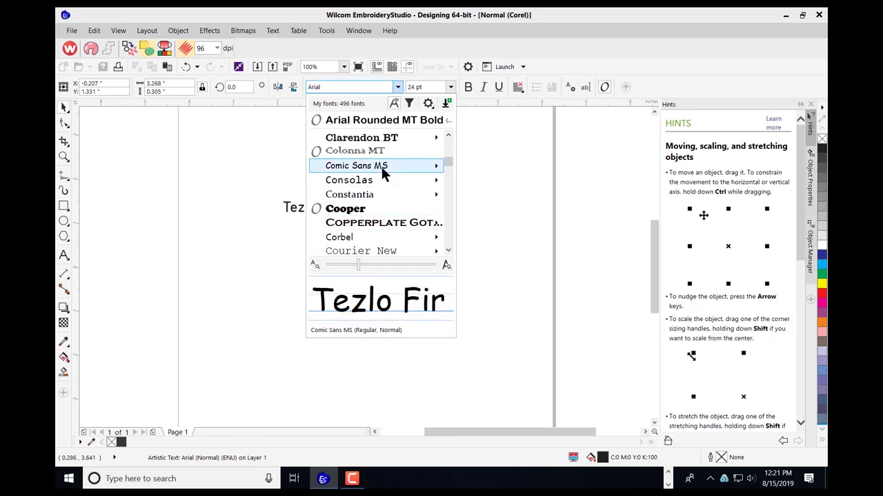
mouse_move(383, 173)
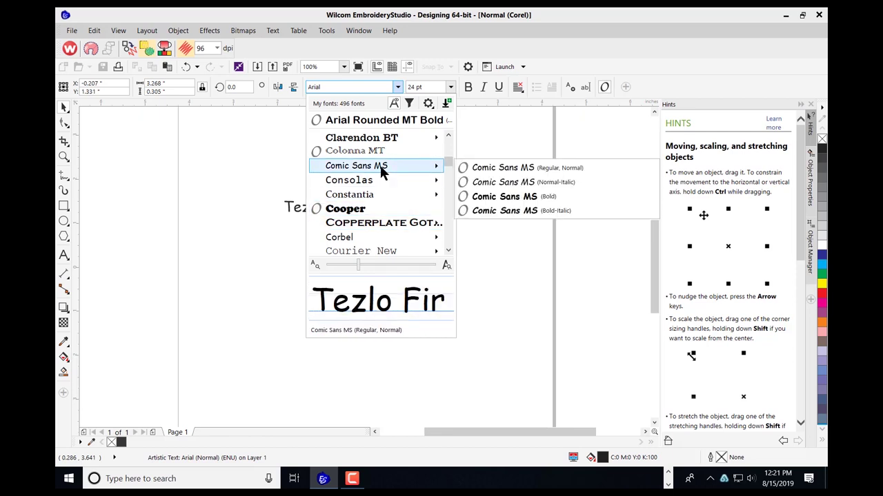
left_click(481, 200)
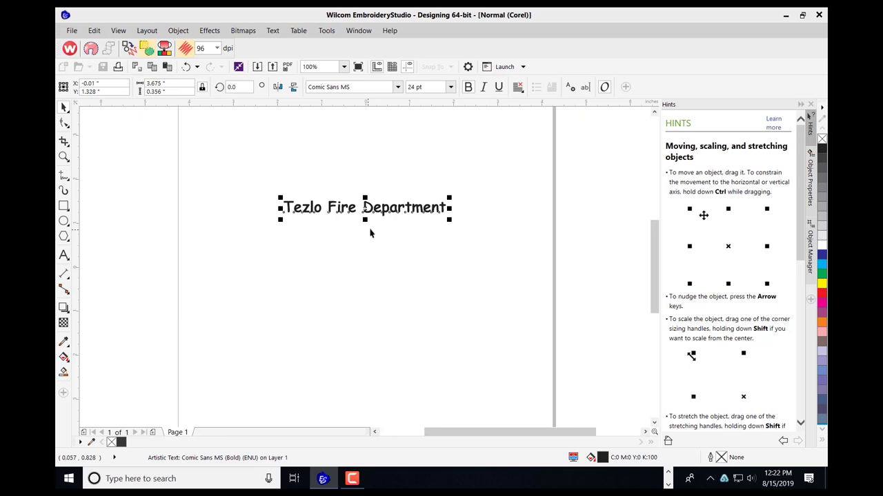
- Stretch the lettering upward to about 0.44 inches high, keeping its width
left_click_drag(364, 198, 367, 194)
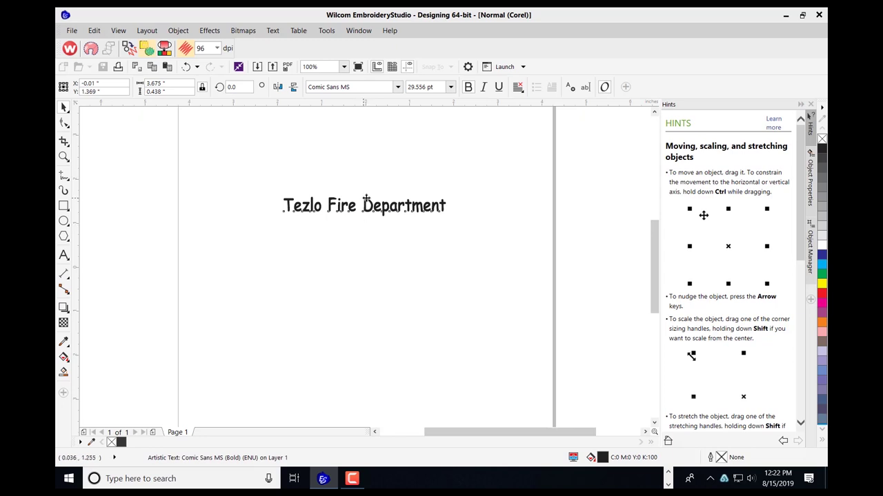
left_click(366, 201)
left_click(369, 207)
- Convert the lettering to curves and turn it into Turning Satin embroidery in the Wilcom embroidery workspace
left_click(180, 31)
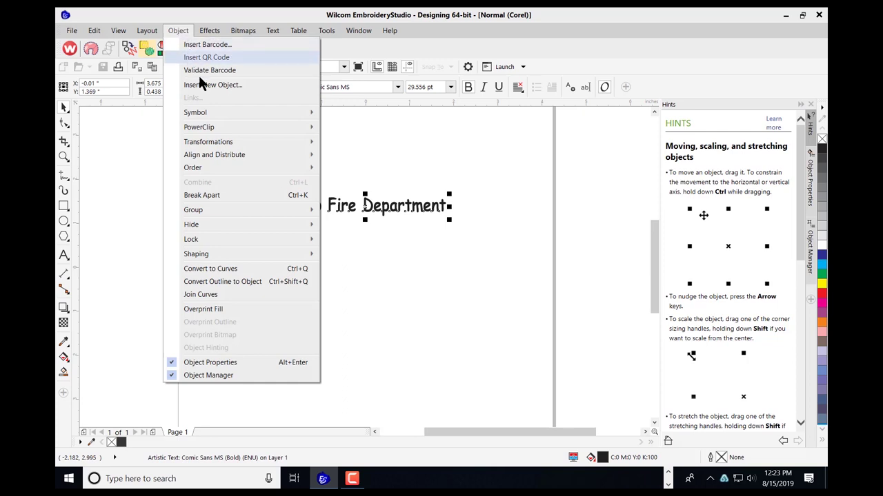
left_click(241, 271)
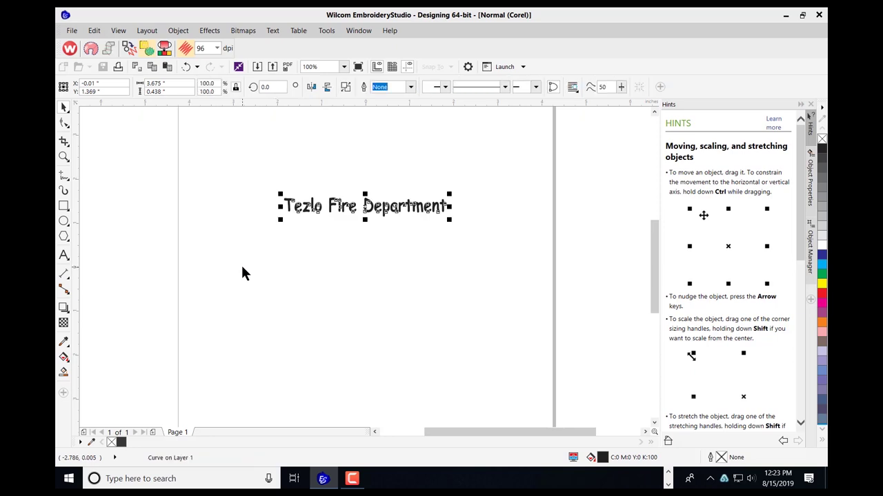
left_click(106, 44)
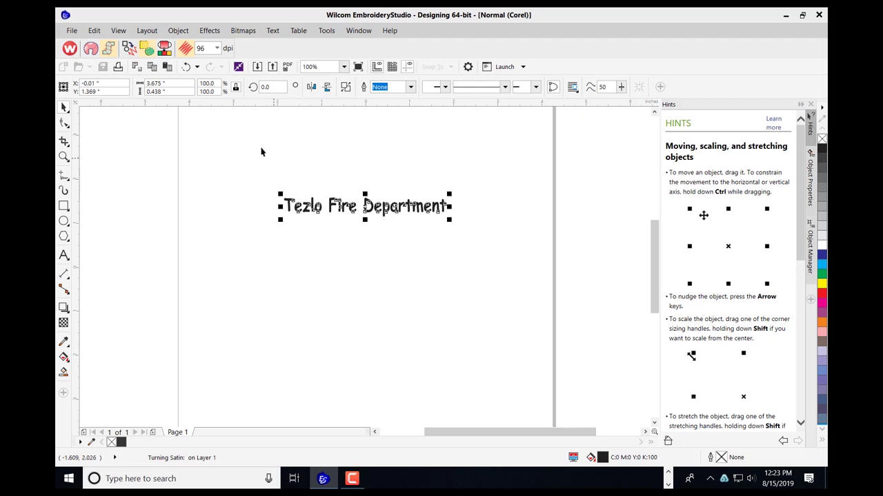
left_click(128, 44)
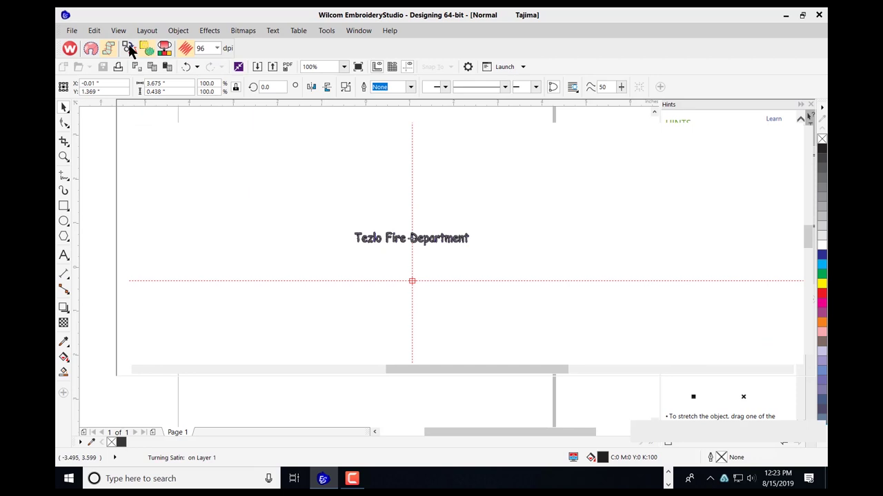
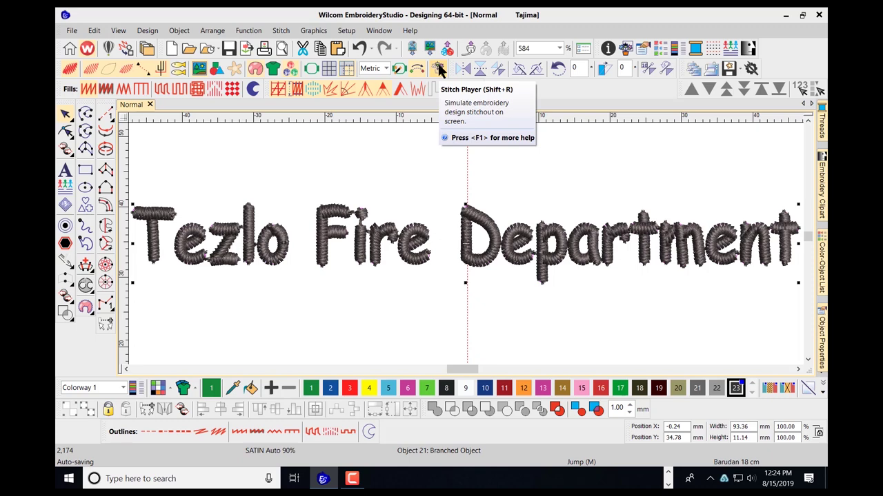
- Simulate the lettering's stitchout with Stitch Player, raising the playback speed to 2400 stitches per minute
left_click(439, 69)
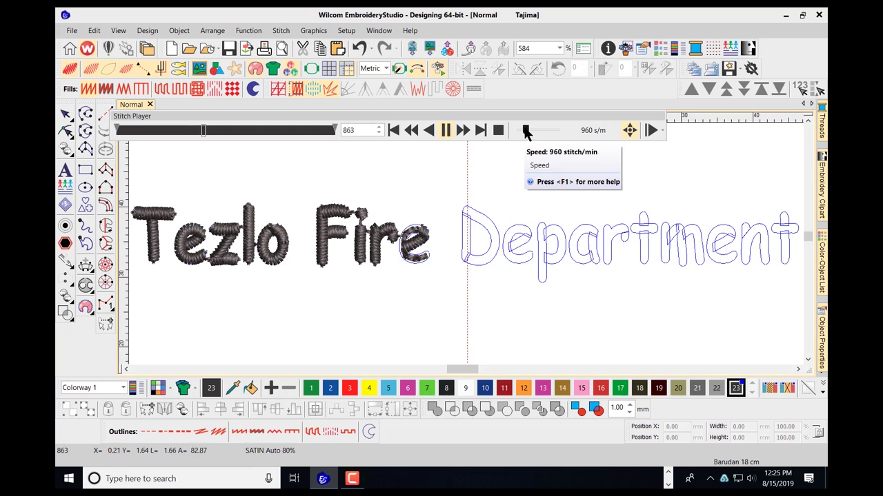
left_click_drag(526, 131, 536, 136)
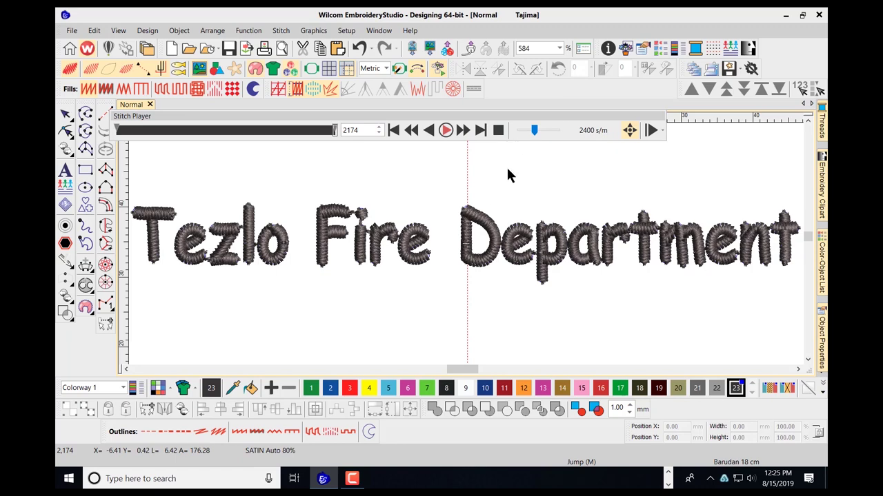
left_click(499, 131)
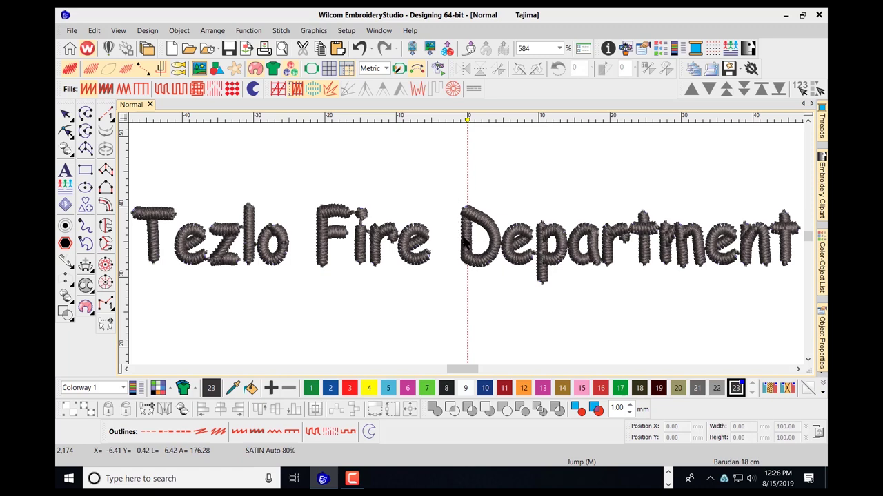
- Select the embroidered lettering and keep its Object Properties pinned open
scroll(467, 241, "down", 3)
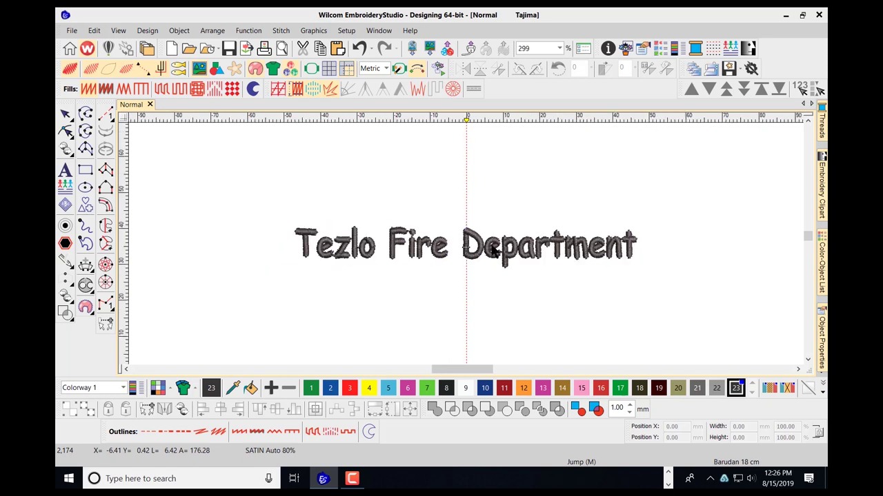
left_click_drag(489, 371, 493, 373)
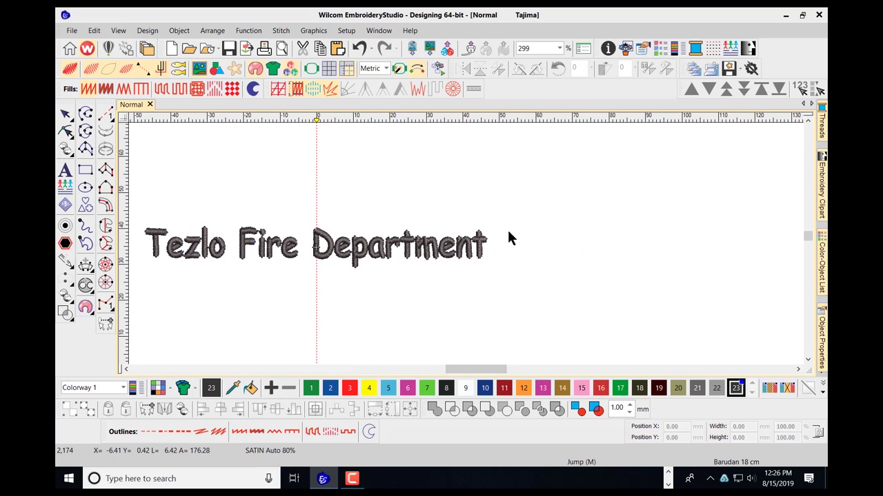
left_click(434, 247)
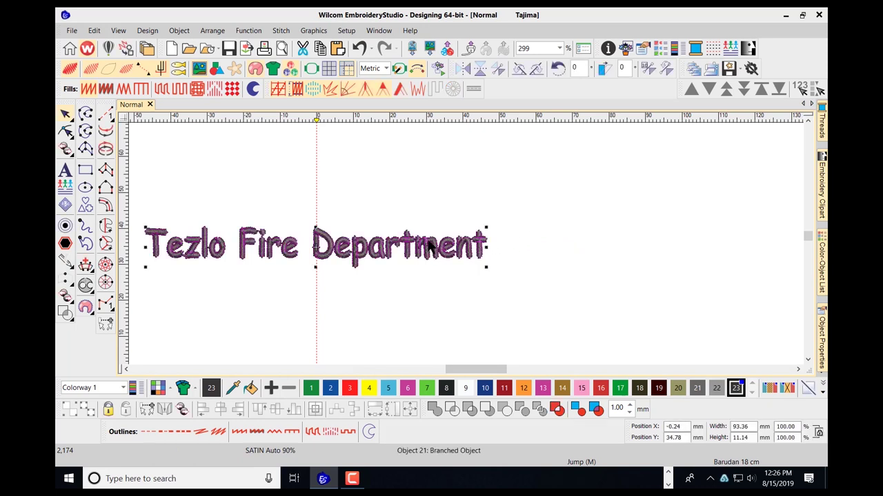
right_click(429, 246)
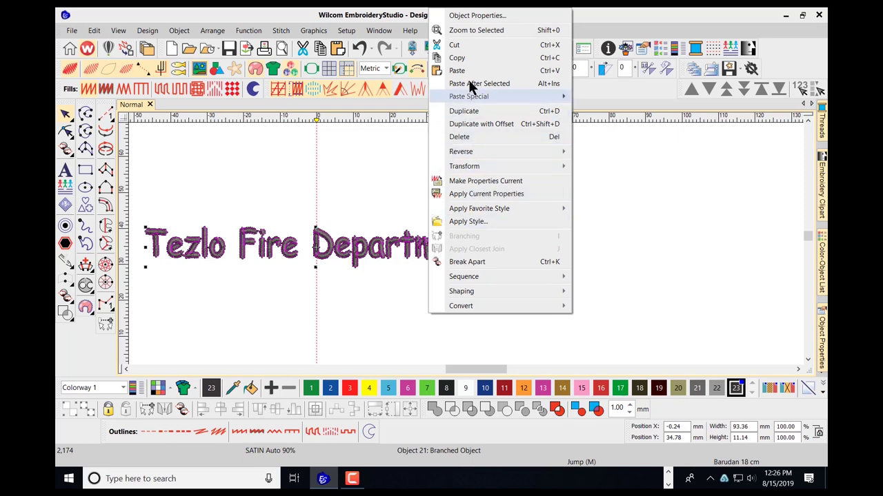
left_click(477, 16)
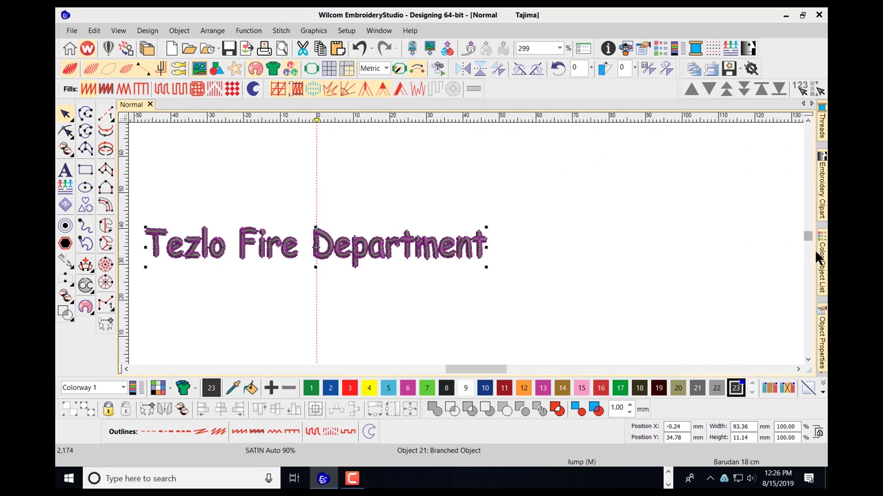
mouse_move(822, 331)
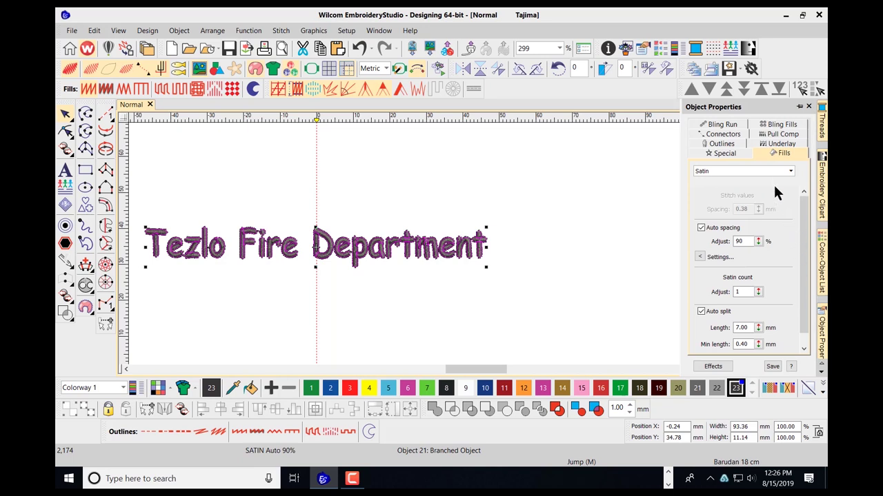
left_click(800, 107)
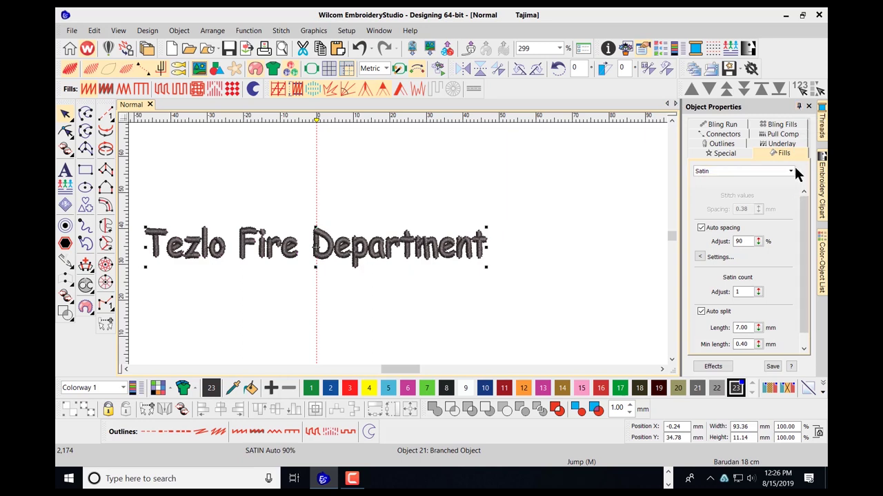
- Turn off the second underlay for the lettering
left_click(781, 144)
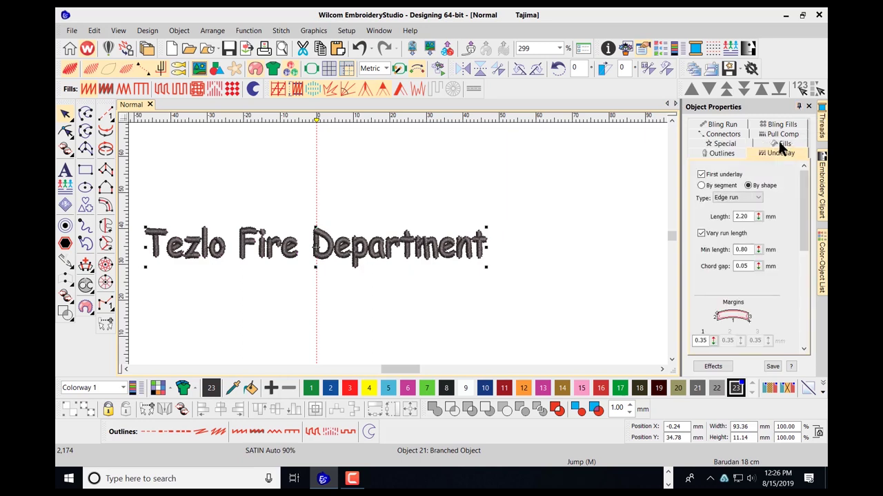
left_click_drag(804, 190, 805, 234)
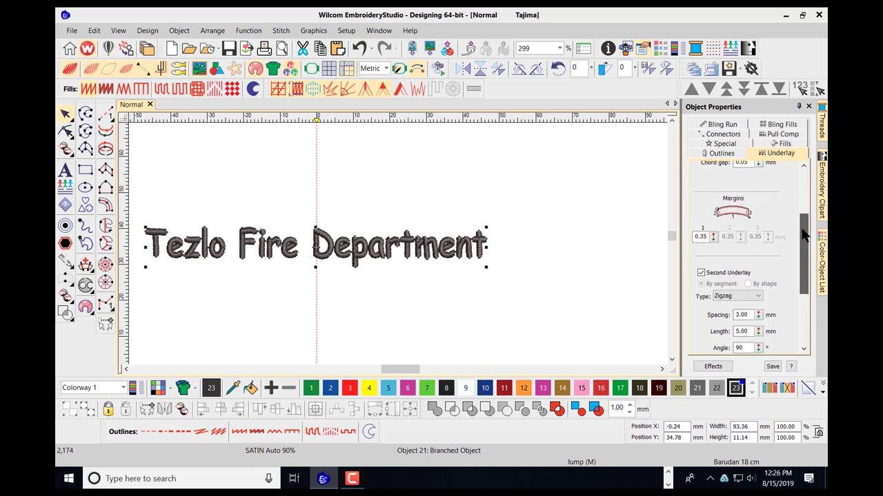
left_click(700, 273)
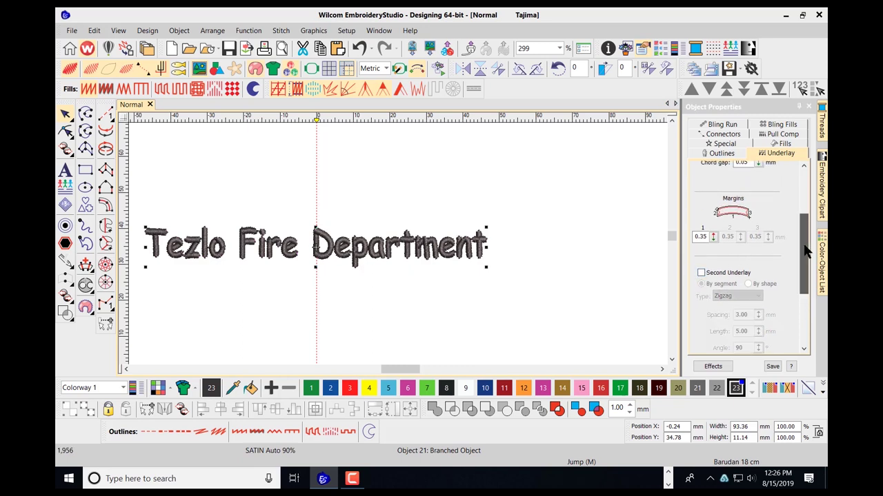
left_click_drag(804, 237, 804, 205)
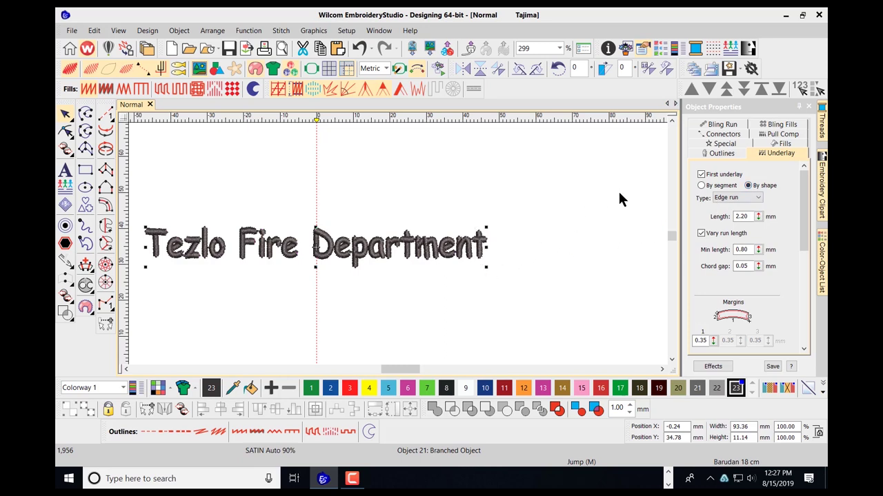
- Hide the stitches to show only outlines, and set the lettering's first underlay to by segment with type Center Run
scroll(448, 248, "up", 2)
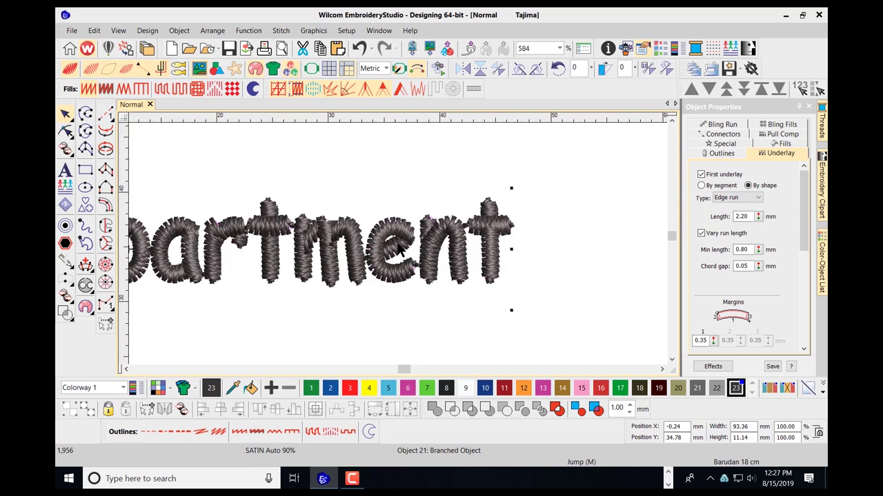
scroll(340, 190, "up", 1)
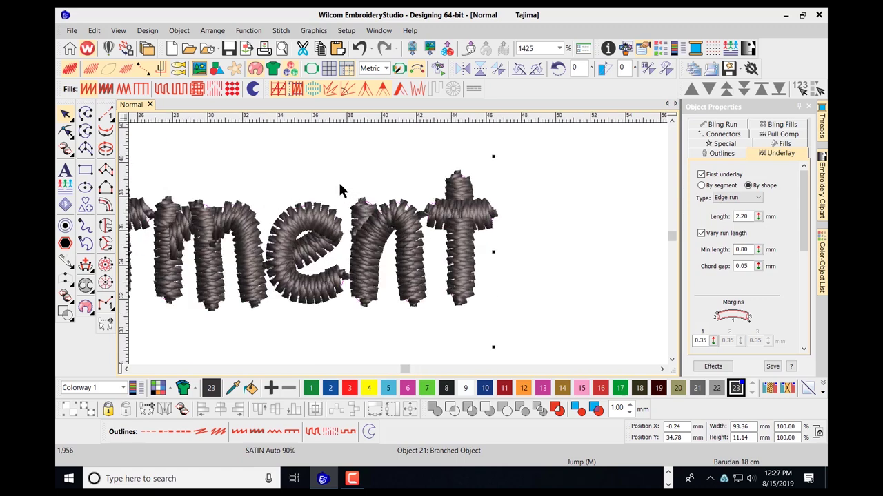
left_click(89, 69)
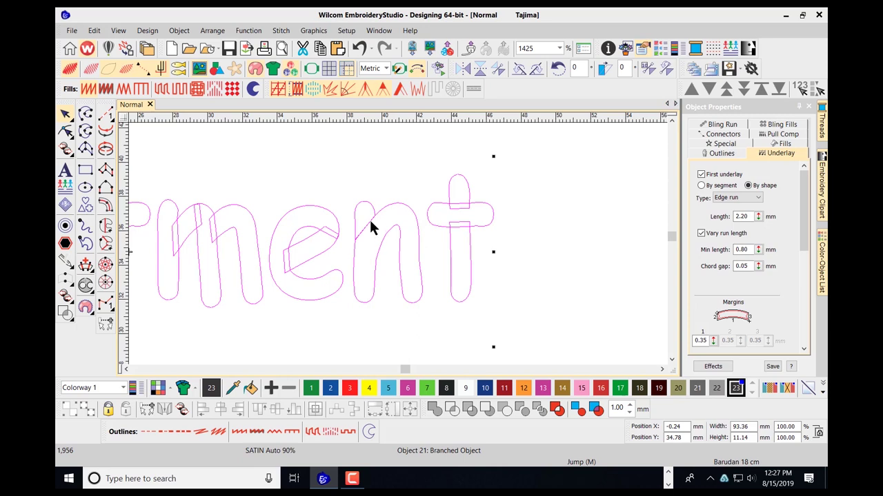
left_click(701, 185)
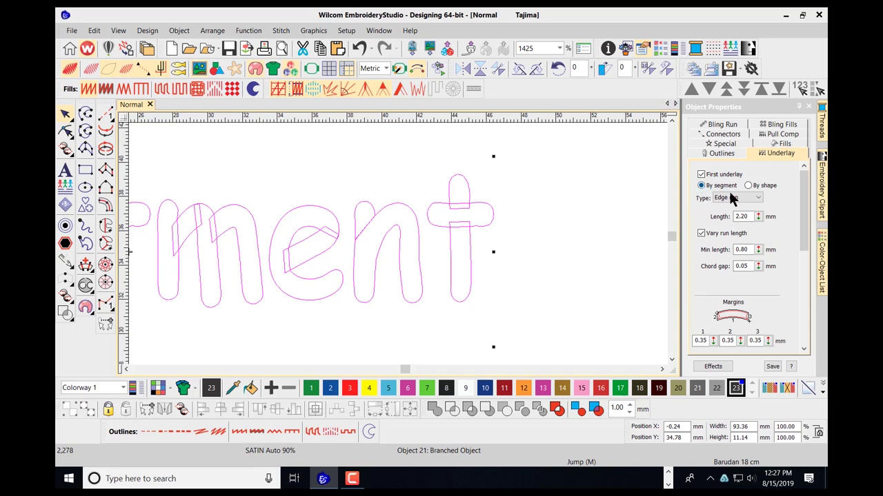
left_click(753, 198)
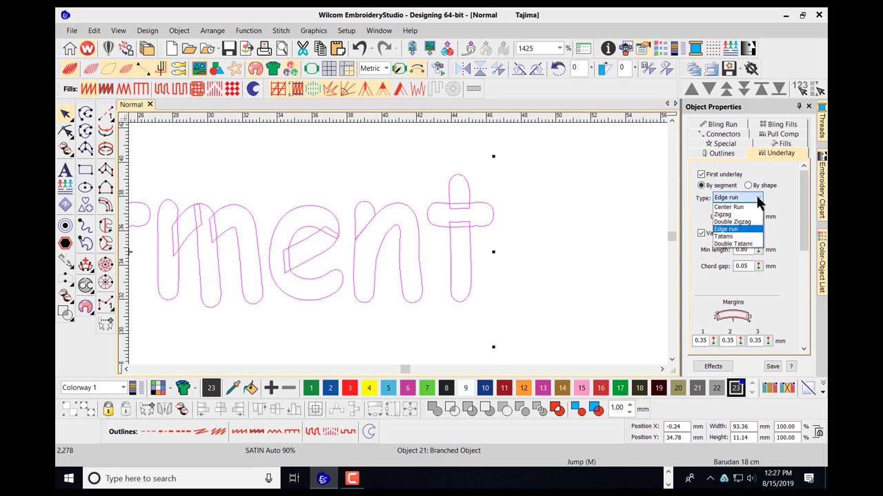
left_click(729, 207)
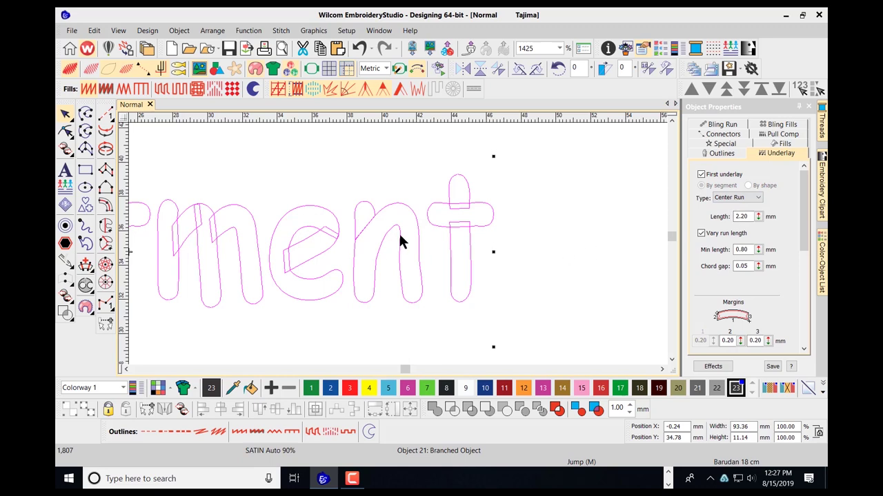
- Show the stitches of the whole lettering again and simulate its stitchout in Stitch Player, raising the speed to 8220 stitches per minute
key("0")
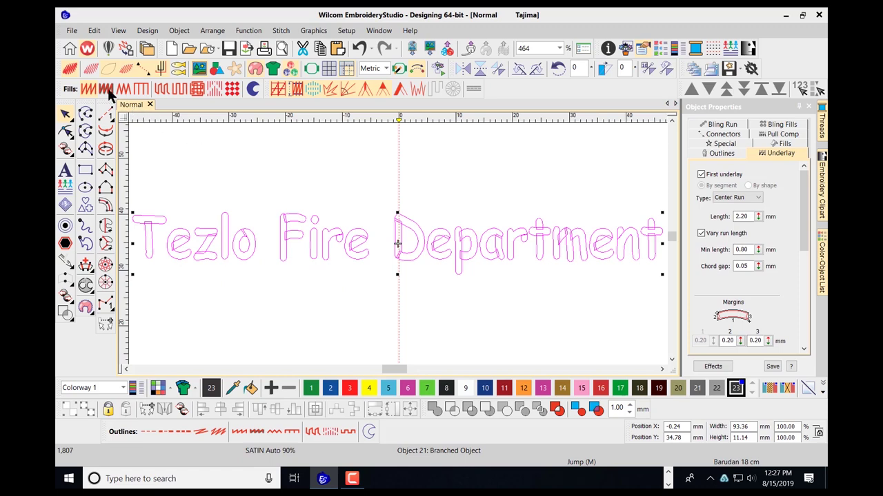
left_click(89, 69)
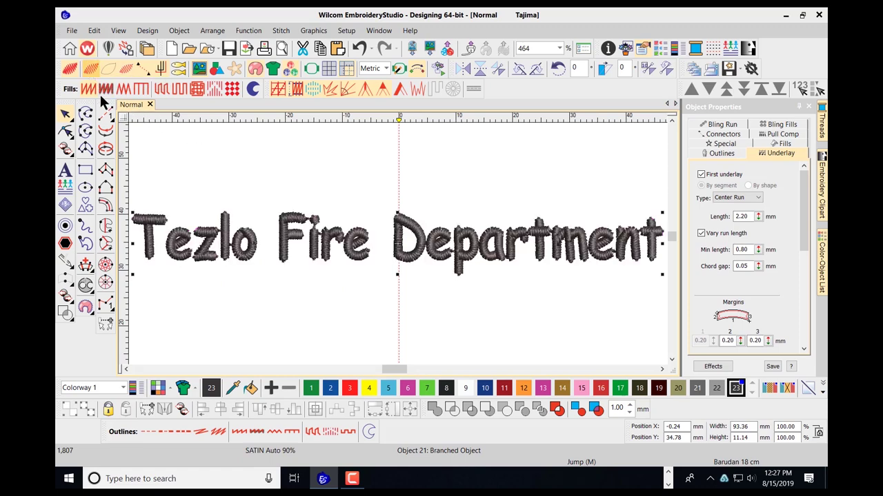
left_click(253, 169)
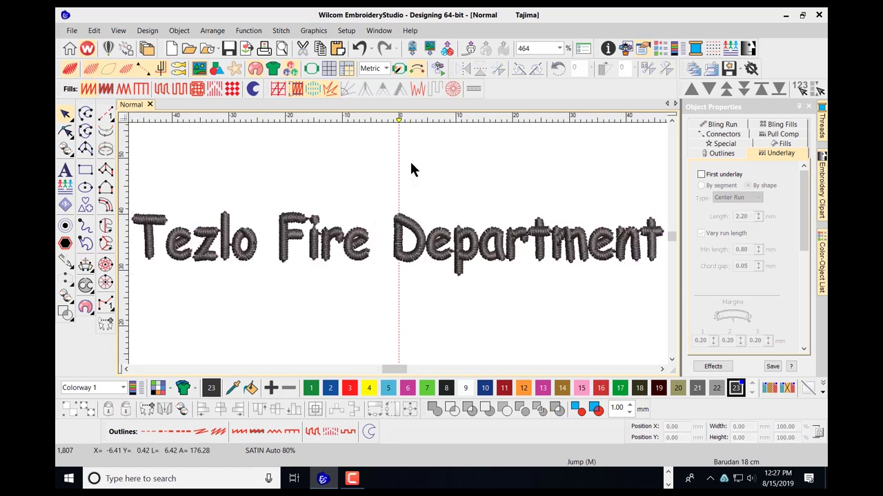
left_click(436, 66)
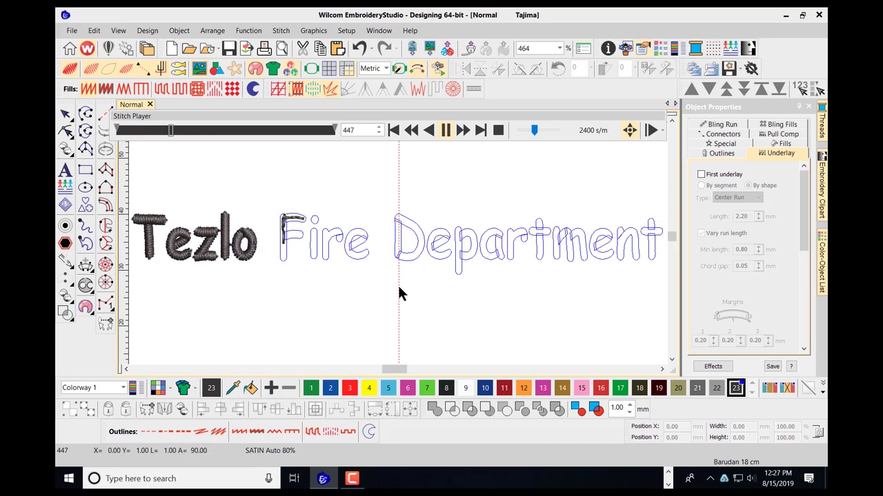
left_click_drag(533, 131, 540, 131)
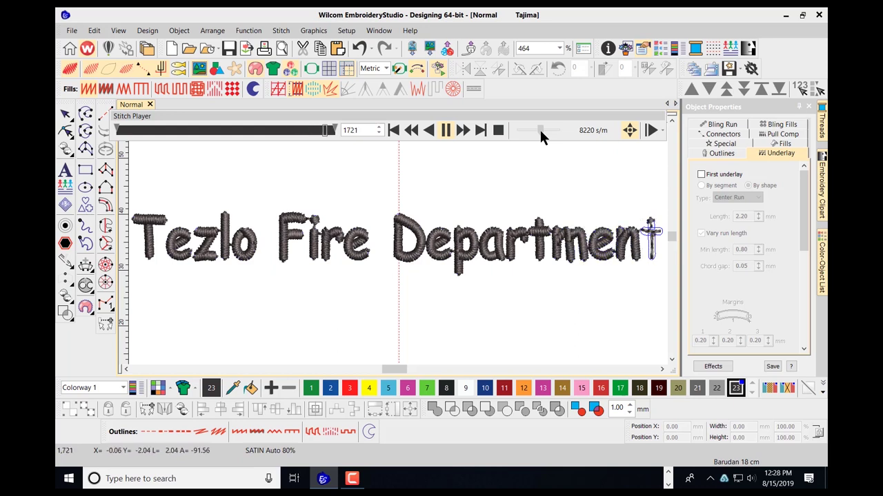
left_click(498, 130)
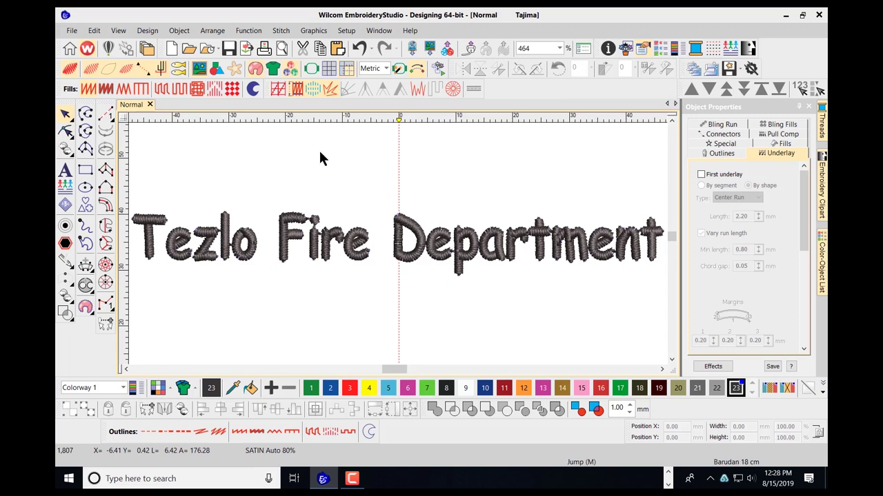
- Save the design to the Desktop as "Tezlo Fire Department" in Wilcom All-in-One Designs (*.EMB) format
left_click(71, 31)
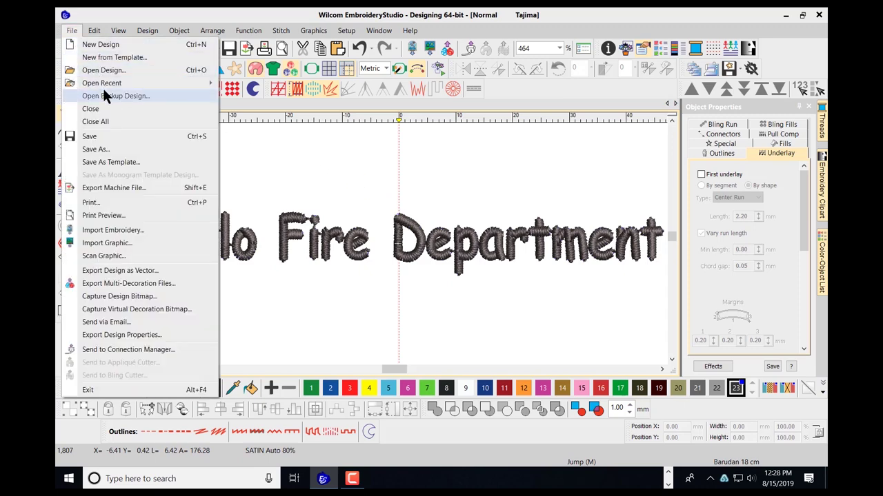
left_click(122, 148)
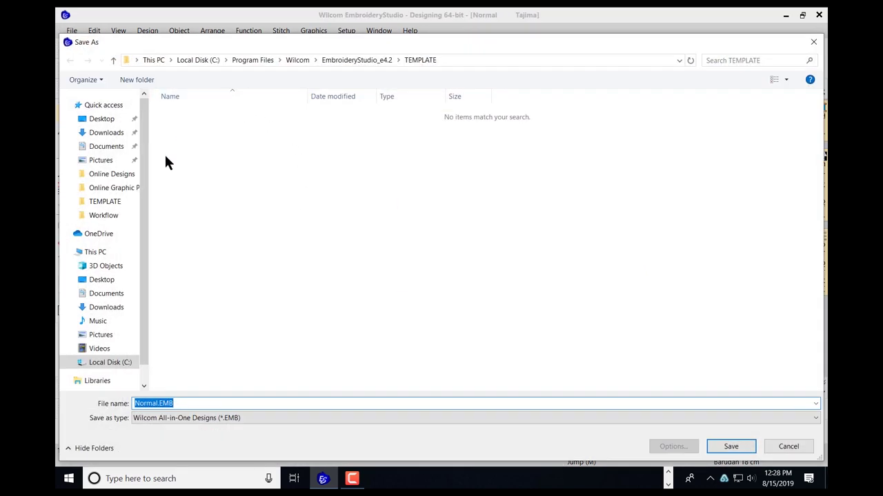
left_click(110, 120)
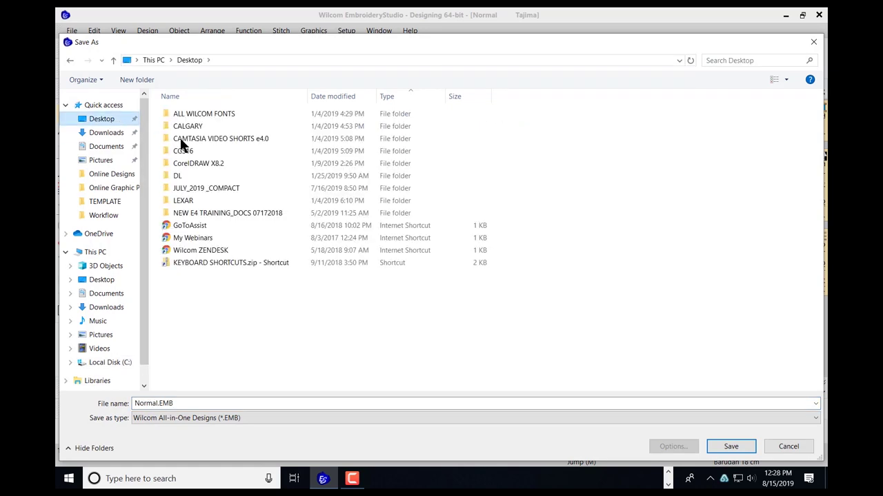
double_click(230, 404)
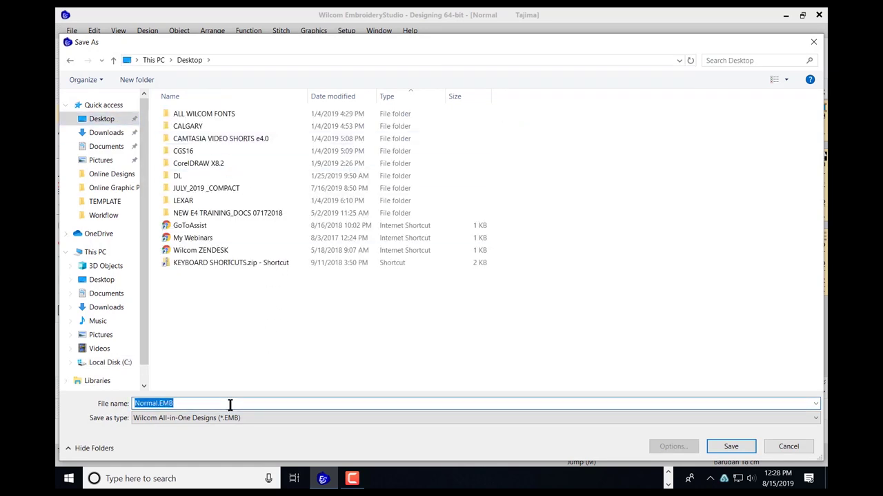
type("tezlo Fire Depa")
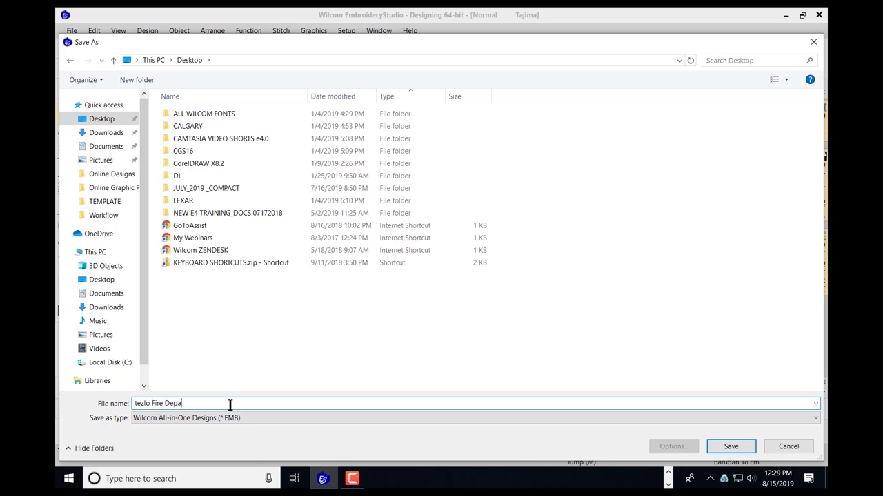
type("rtment")
type("T")
left_click(733, 447)
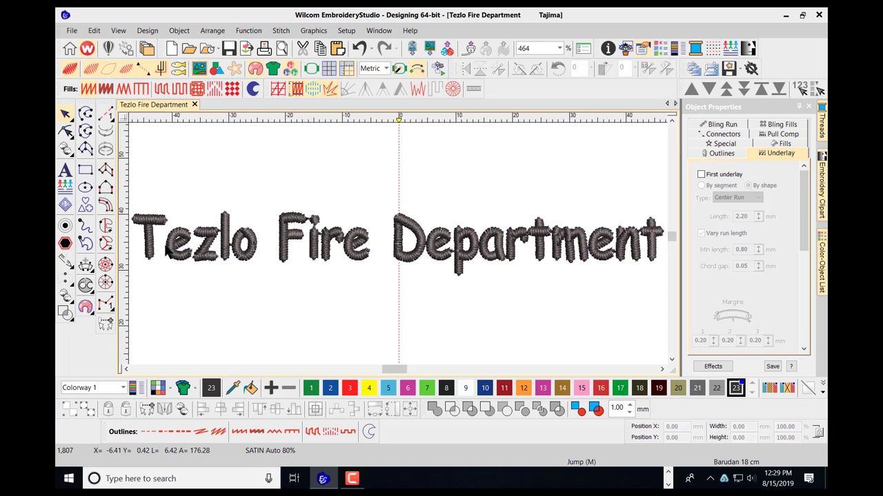
- Examine how the letters of "Fire" are segmented and connected, comparing the stitch view with the bare outlines
scroll(172, 248, "up", 1)
scroll(459, 251, "up", 1)
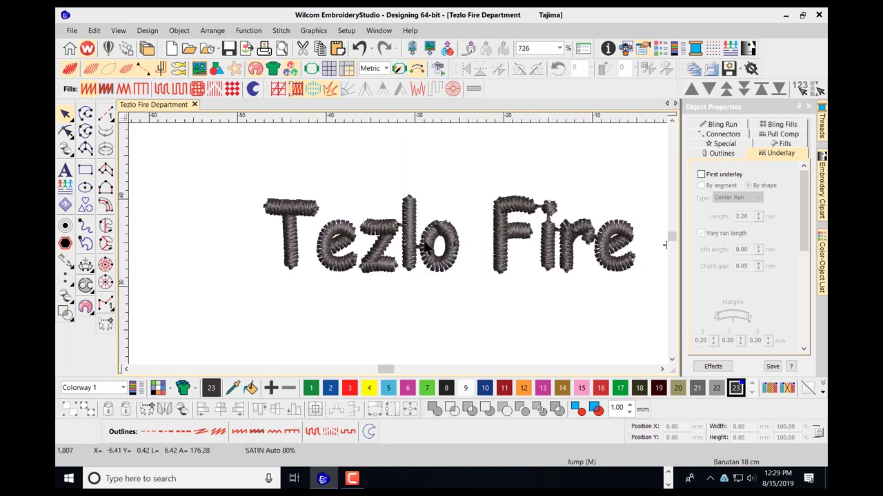
scroll(597, 258, "up", 1)
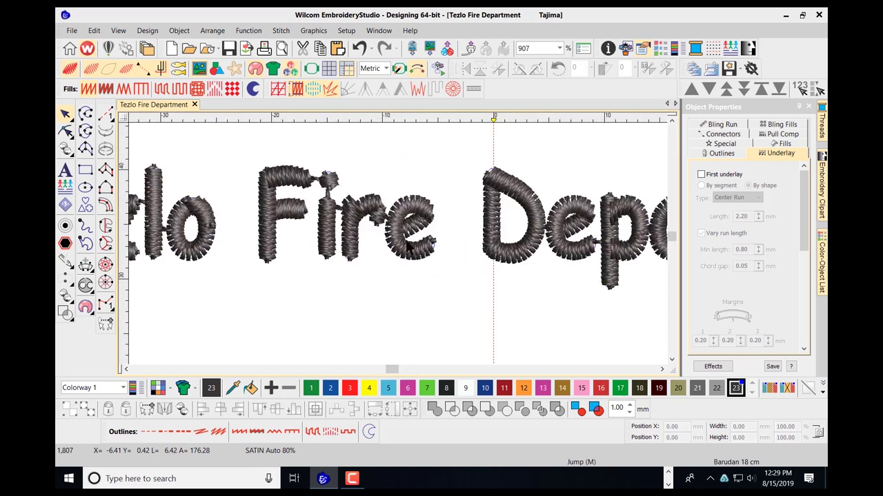
scroll(383, 222, "up", 1)
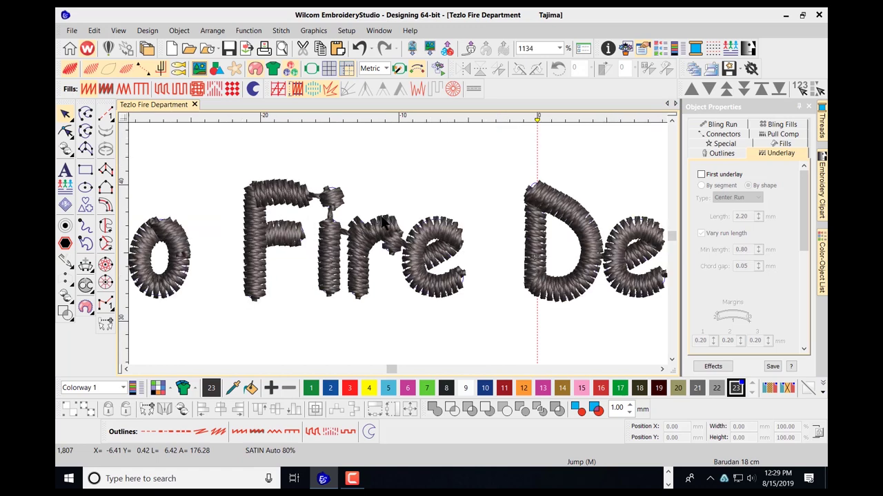
scroll(400, 249, "up", 1)
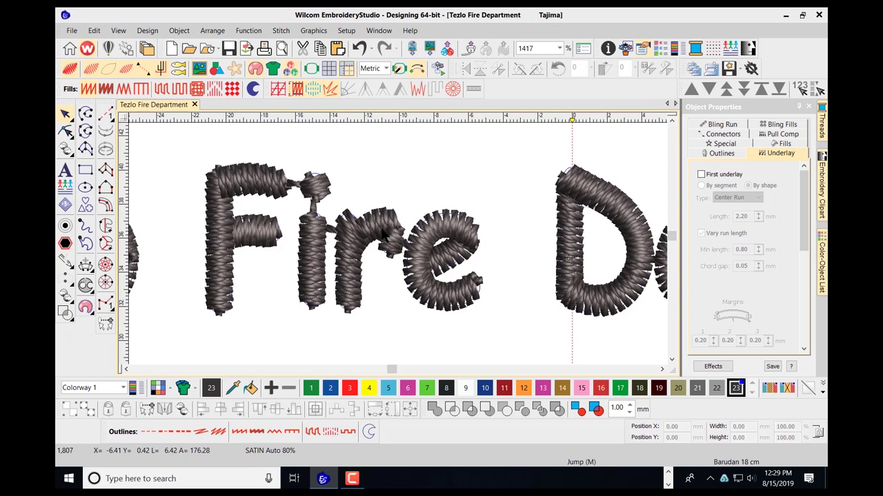
key("t")
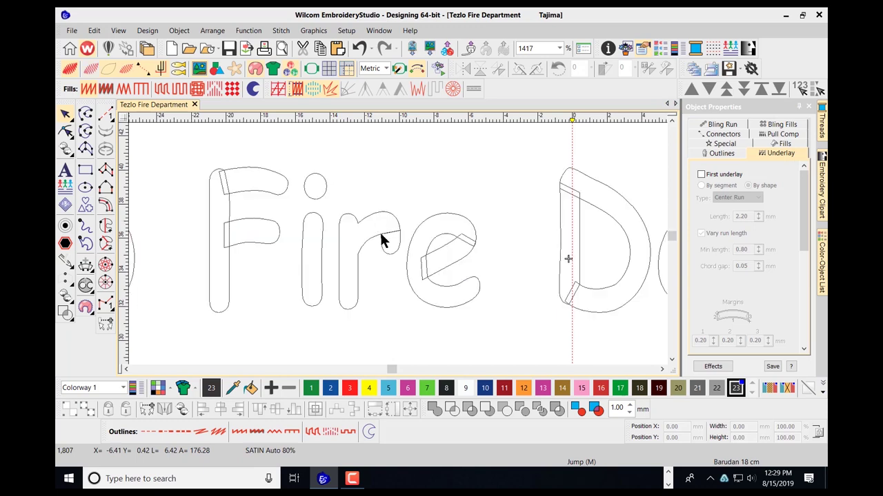
key("t")
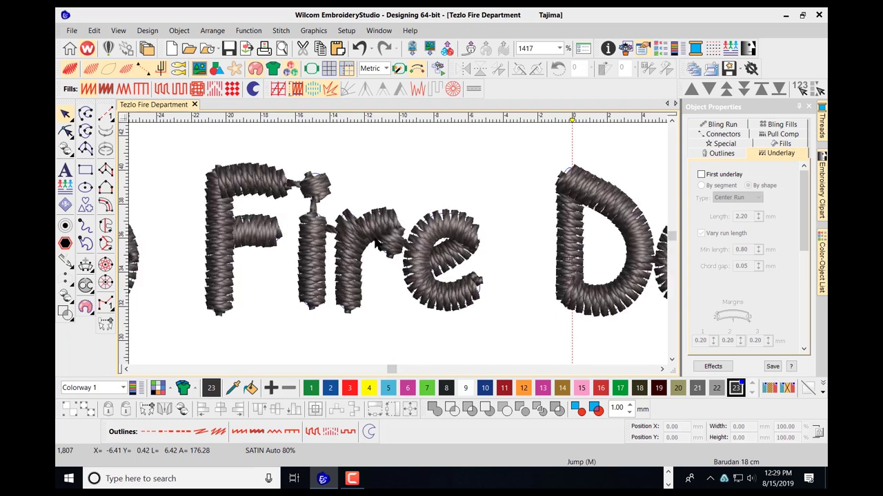
scroll(376, 244, "down", 1)
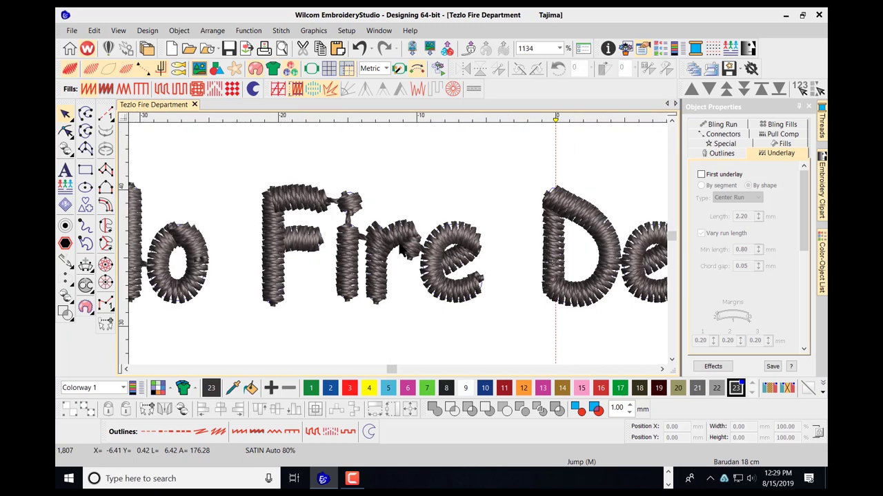
key("t")
scroll(397, 248, "down", 2)
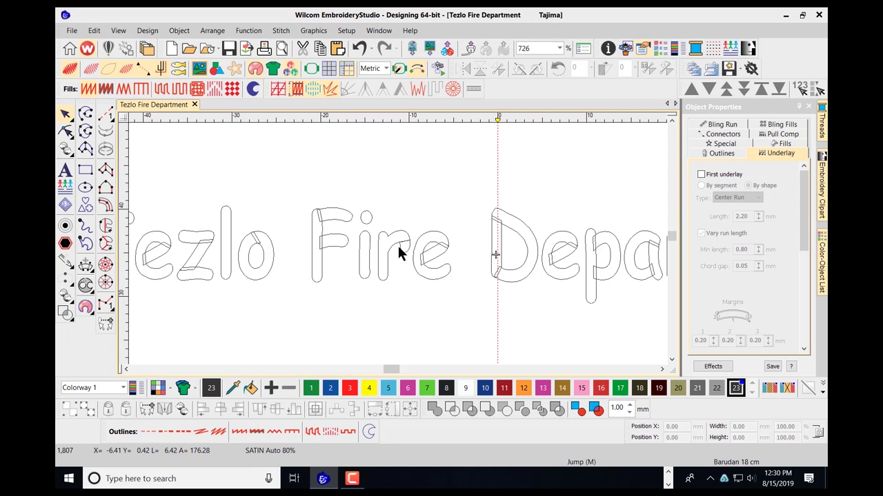
key("t")
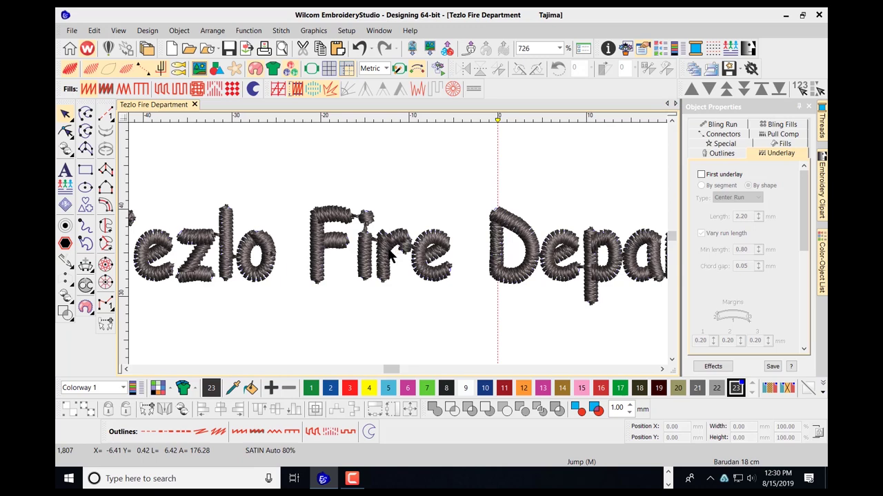
scroll(391, 257, "up", 3)
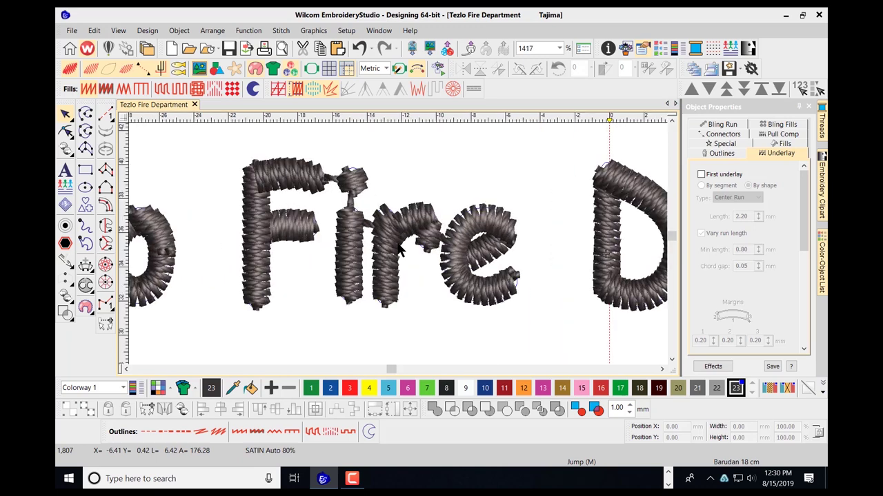
- With the stitches hidden, trace the left edge of the "r" stem in "Fire" as side 1 of a Column B satin object in color 6
key("s")
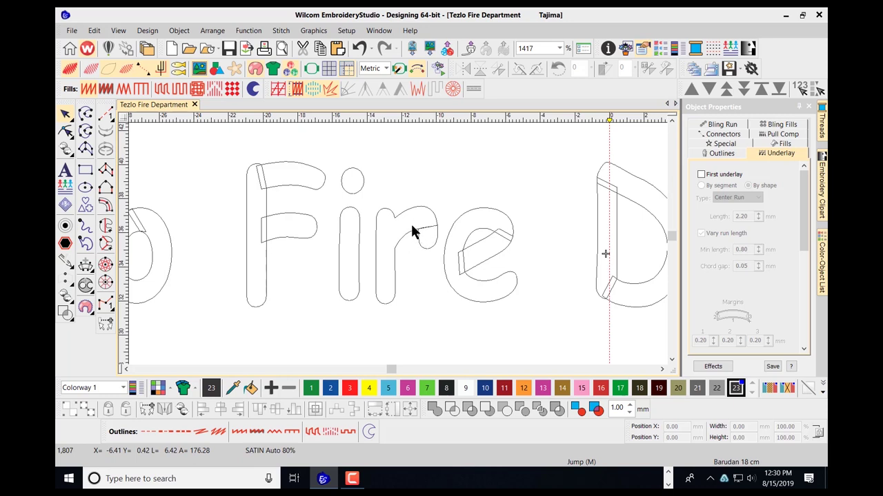
left_click(407, 388)
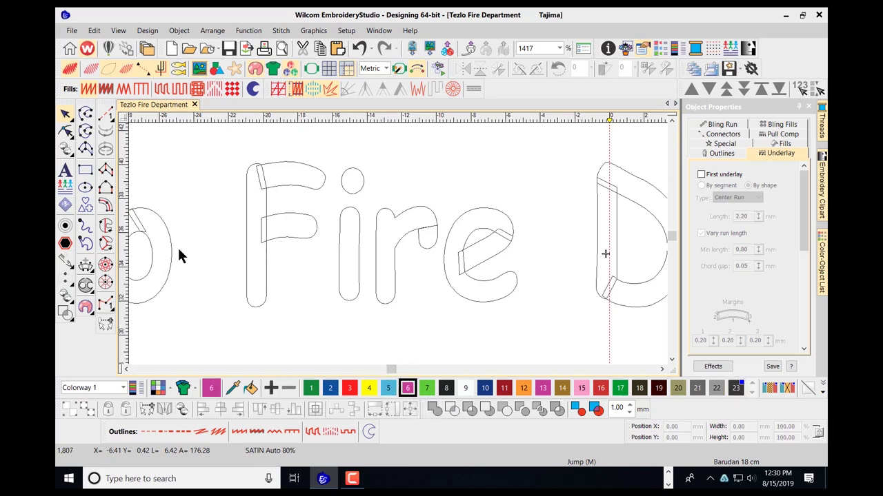
left_click(105, 190)
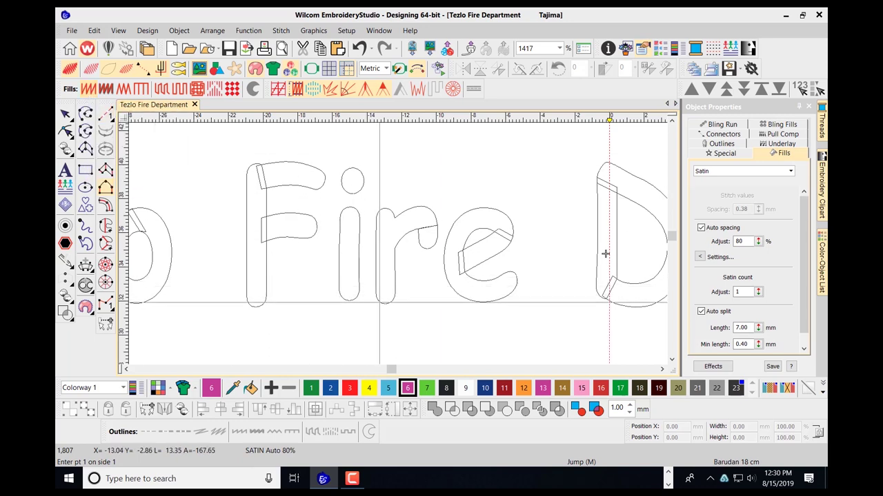
scroll(604, 253, "up", 2)
left_click(387, 270)
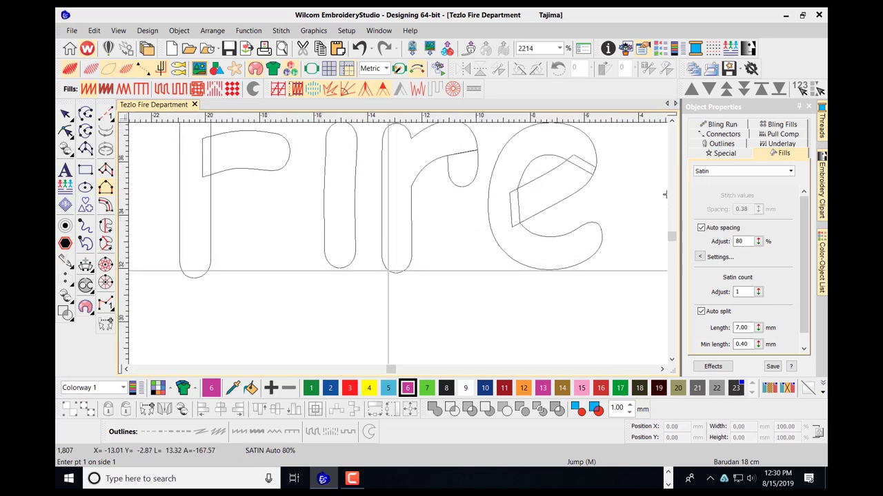
left_click(383, 264)
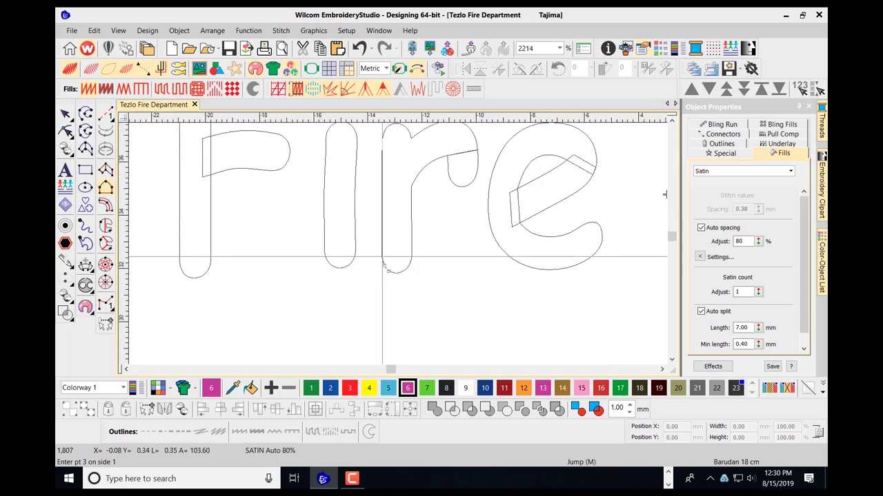
left_click(382, 255)
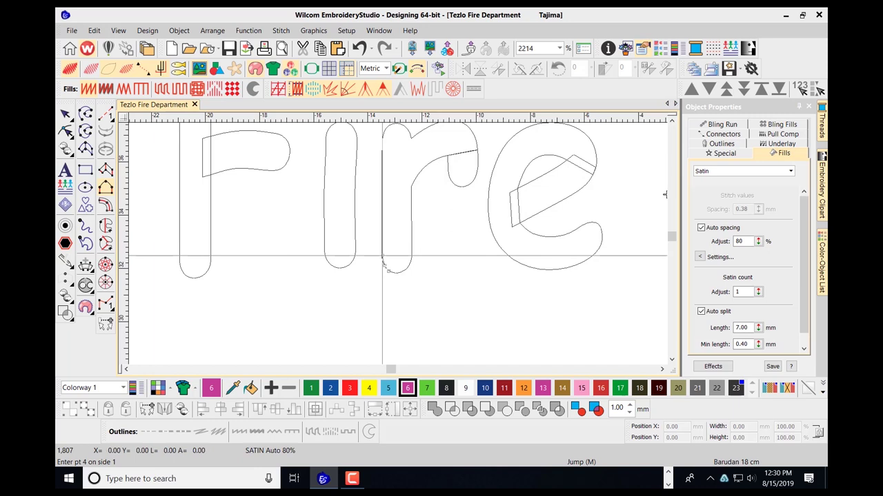
left_click(382, 145)
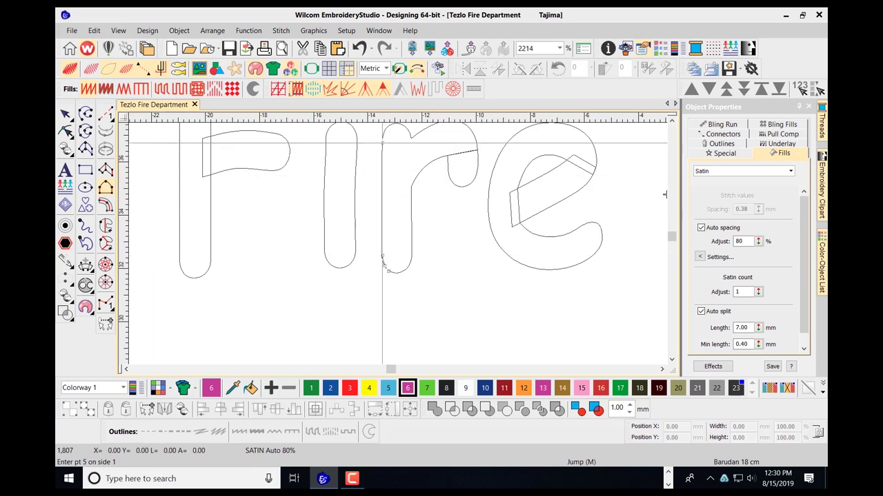
left_click(389, 188)
left_click(390, 188)
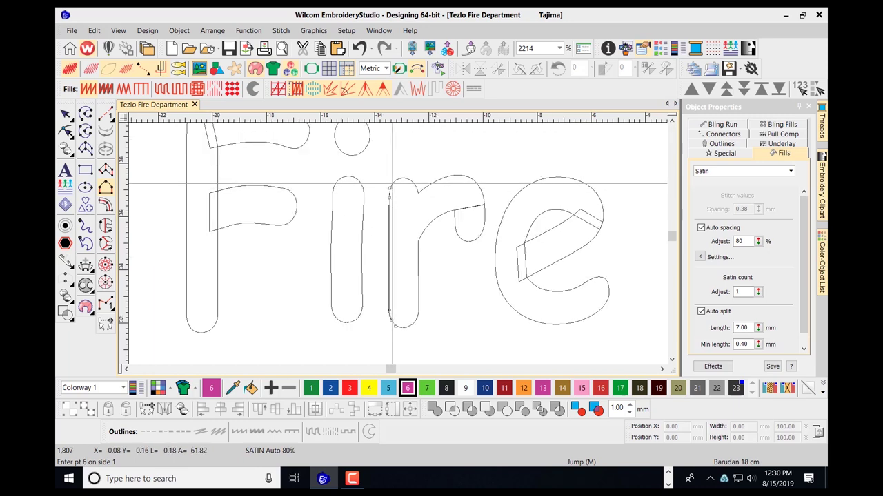
key("Return")
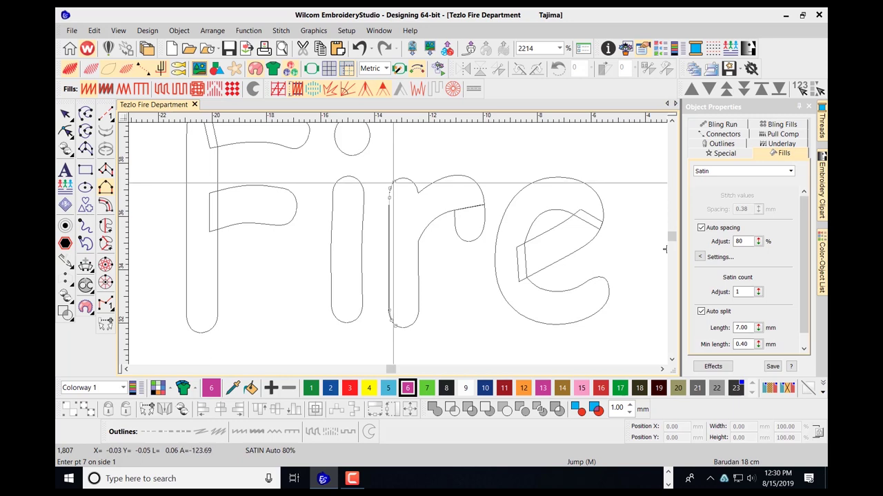
- Trace the right edge of the "r" stem as side 2, complete the Column B object, and briefly check its stitches
left_click(409, 325)
left_click(417, 316)
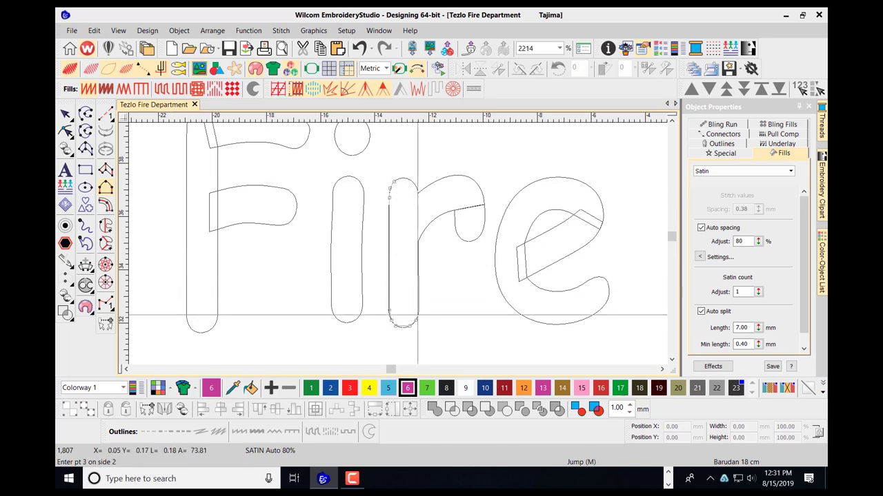
left_click(419, 244)
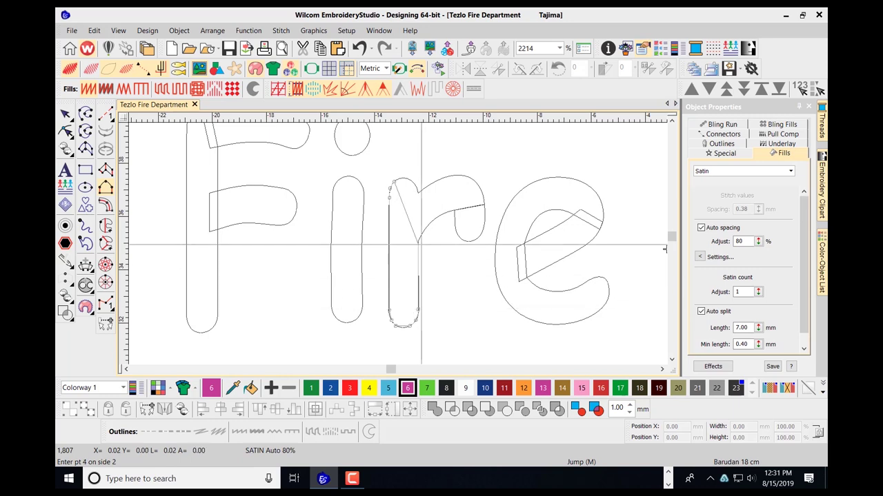
left_click(418, 195)
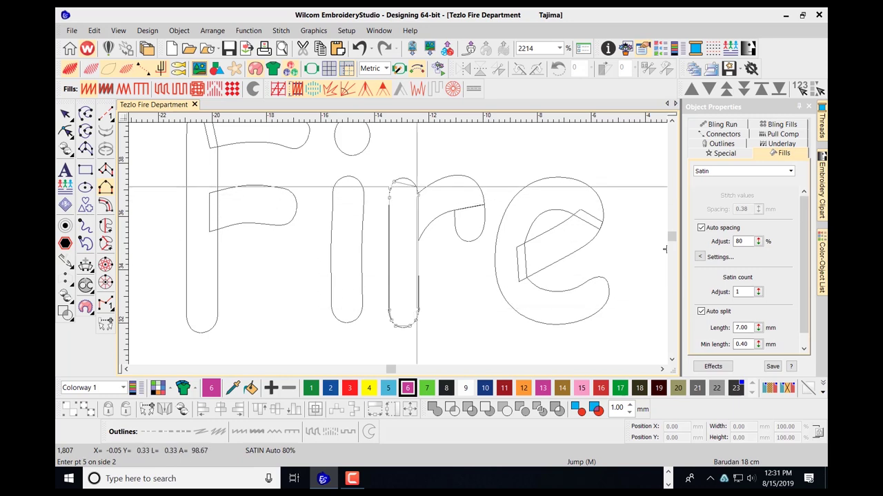
left_click(410, 183)
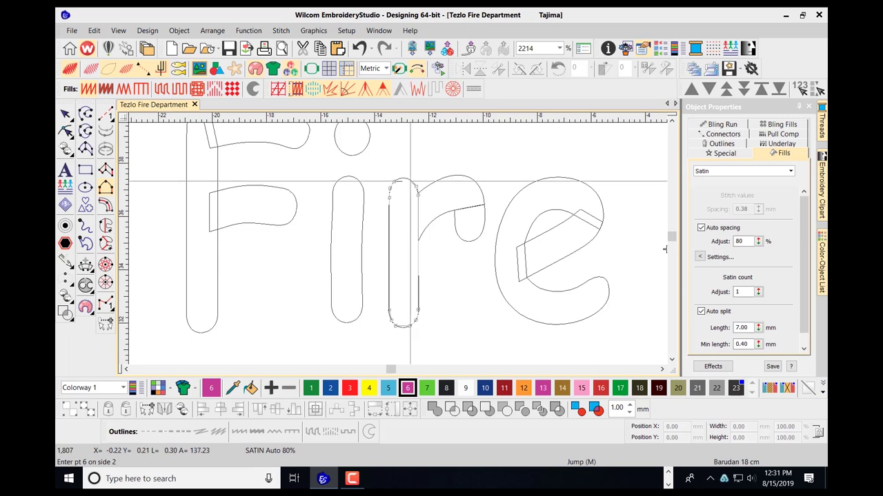
key("Return")
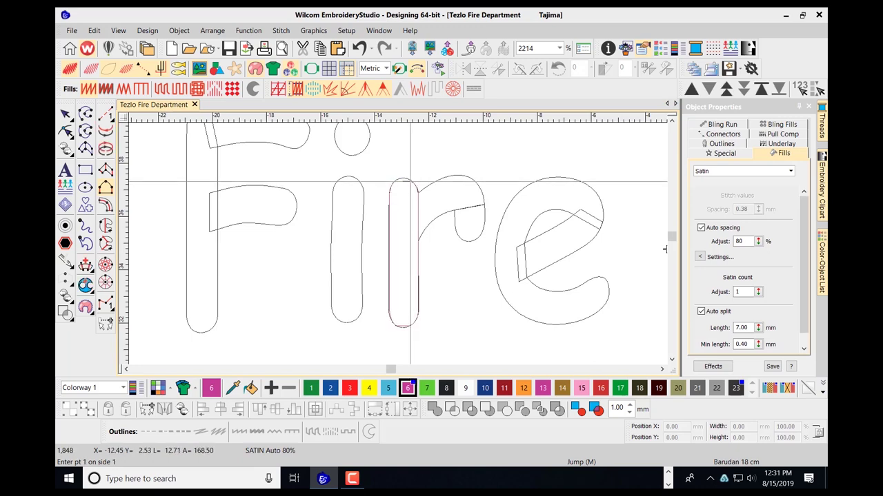
key("t")
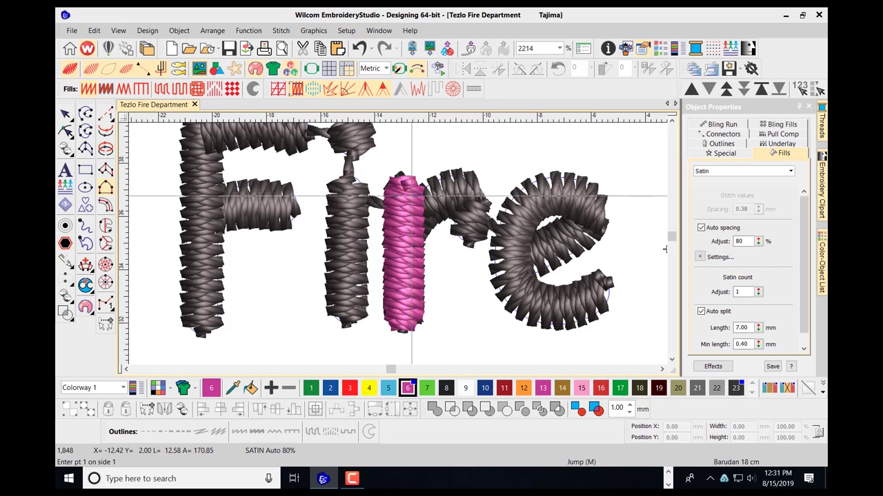
key("t")
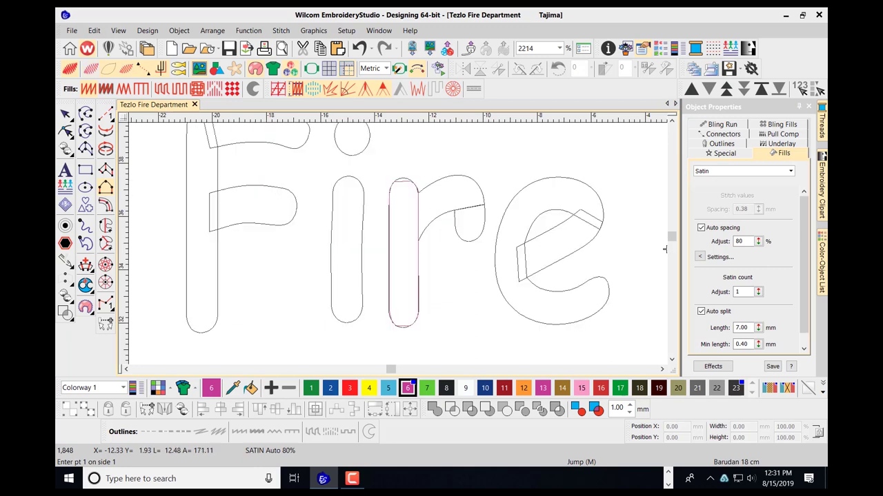
- Trace the outer edge of the "r" arch as side 1 of a second Column B object, starting slightly inside the stem
left_click(415, 196)
left_click(426, 186)
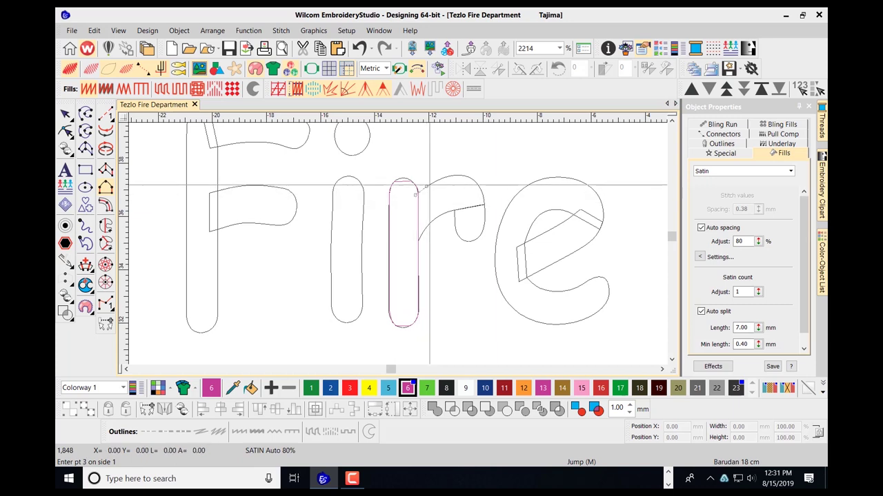
left_click(451, 176)
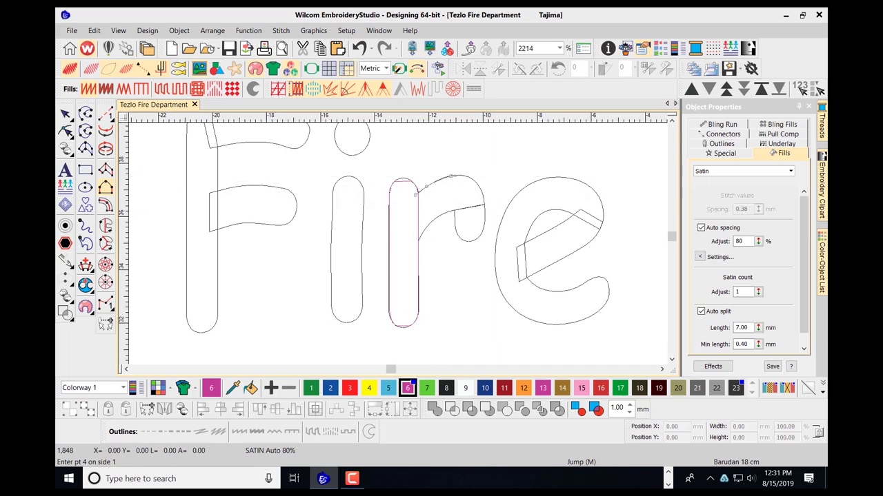
left_click(469, 178)
left_click(481, 190)
left_click(484, 214)
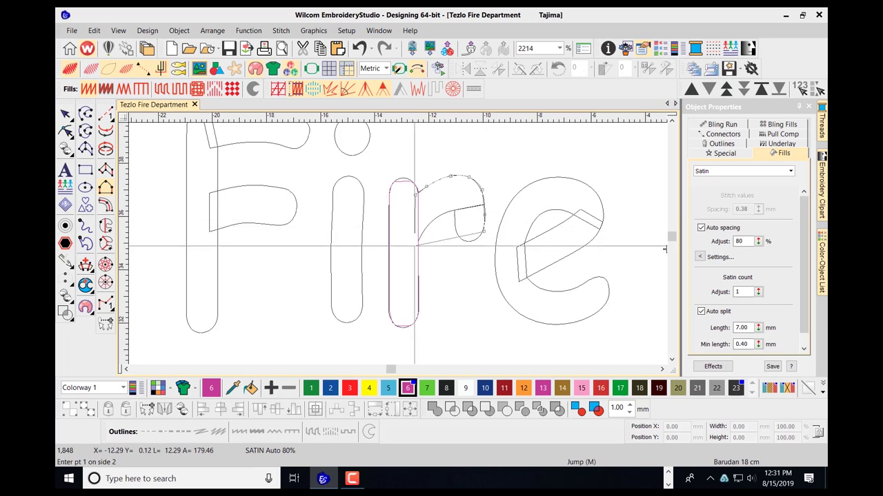
- Trace the inner edge of the "r" arch as side 2 from inside the stem to the arch's tip, and complete the Column B object
left_click(415, 245)
key("Return")
left_click(436, 216)
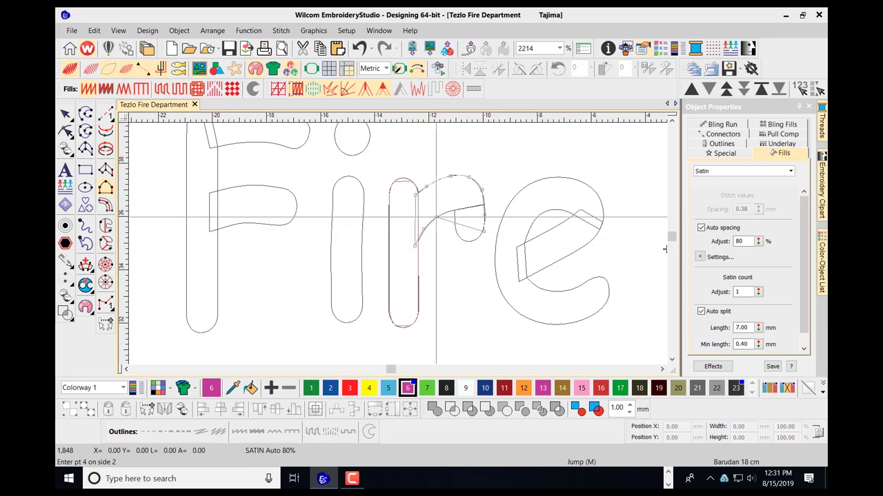
left_click(455, 211)
left_click(455, 219)
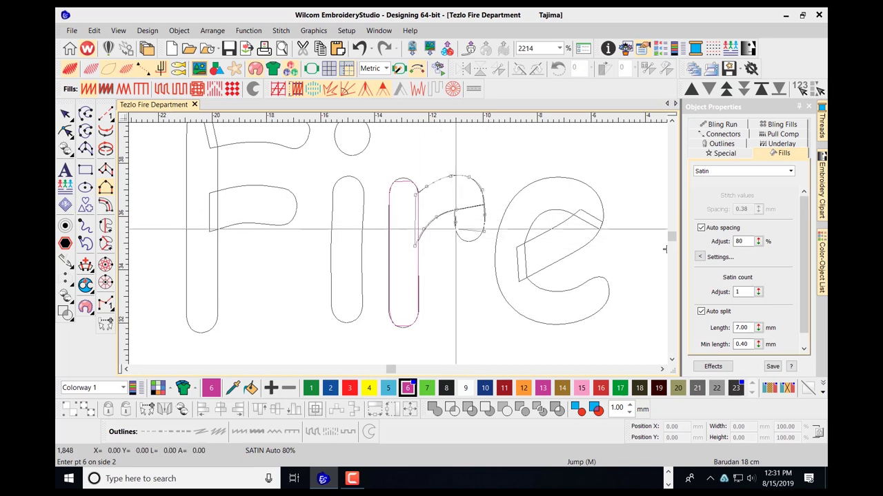
left_click(458, 229)
left_click(462, 238)
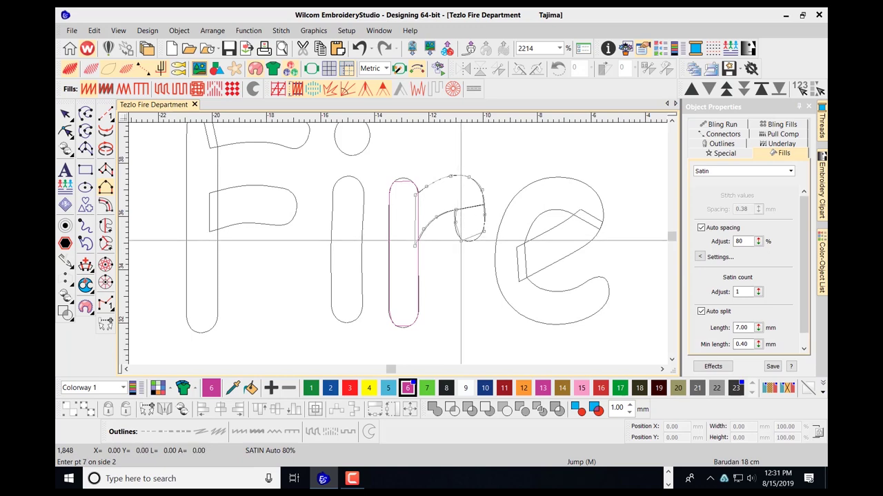
key("Return")
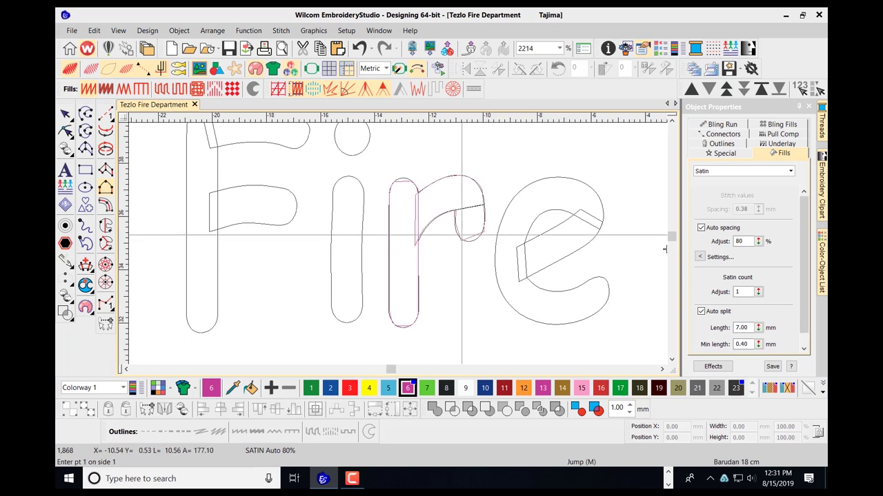
- Compare the stitch view of the digitized "r" with the bare outlines and leave the Column B tool
key("t")
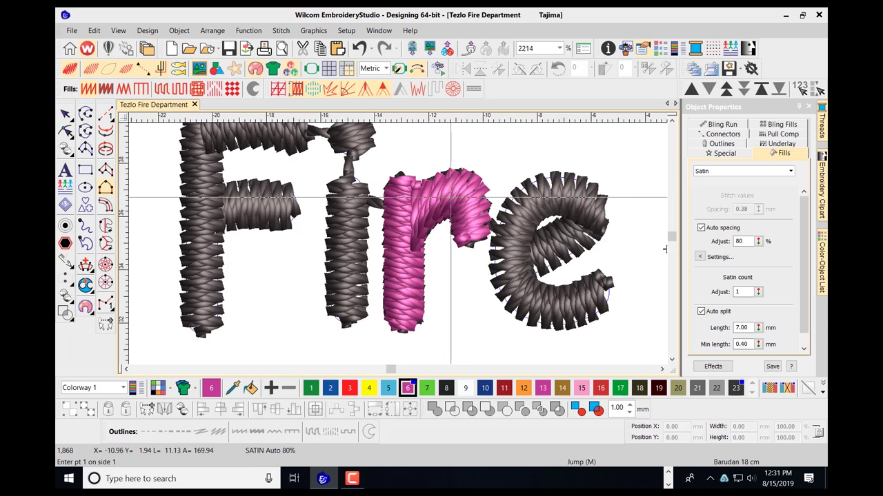
key("t")
key("t")
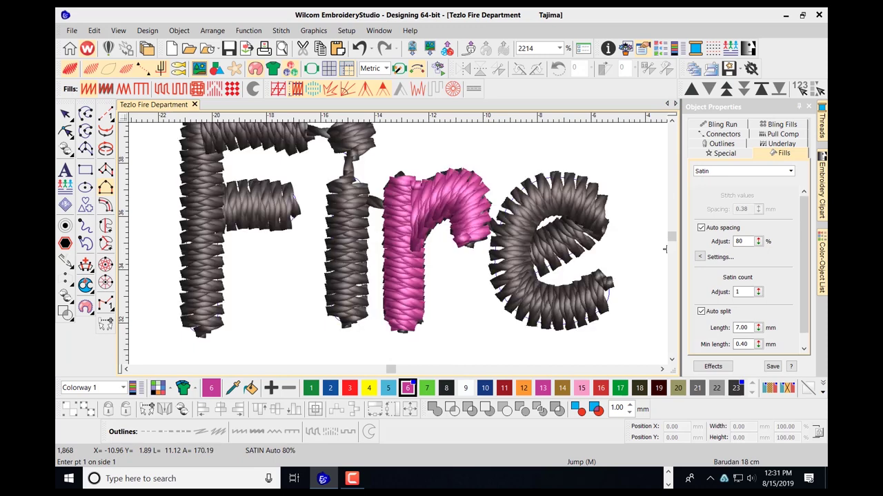
key("t")
key("Escape")
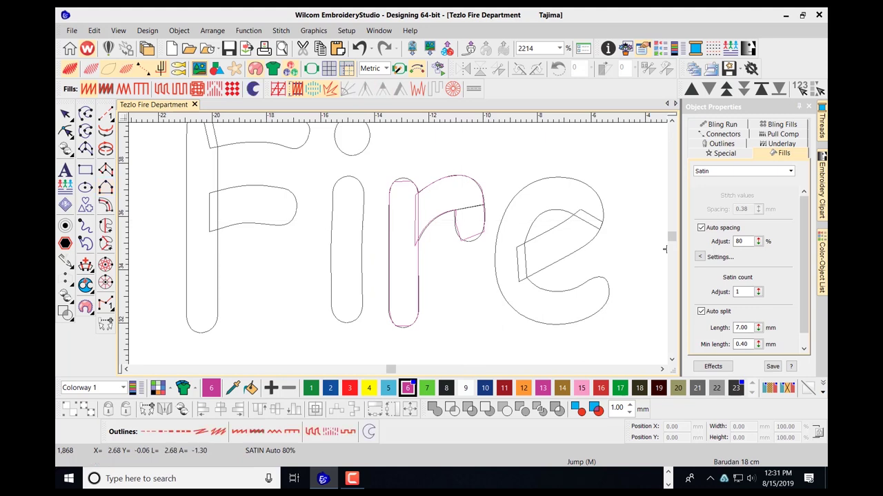
- Put the "r" arch in reshape mode and examine its control points against the outlines and the stitches
left_click(484, 233)
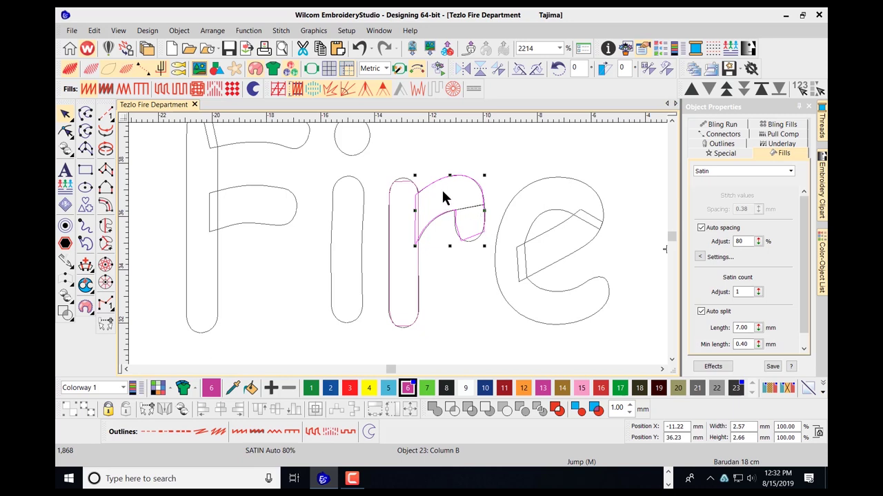
left_click(66, 132)
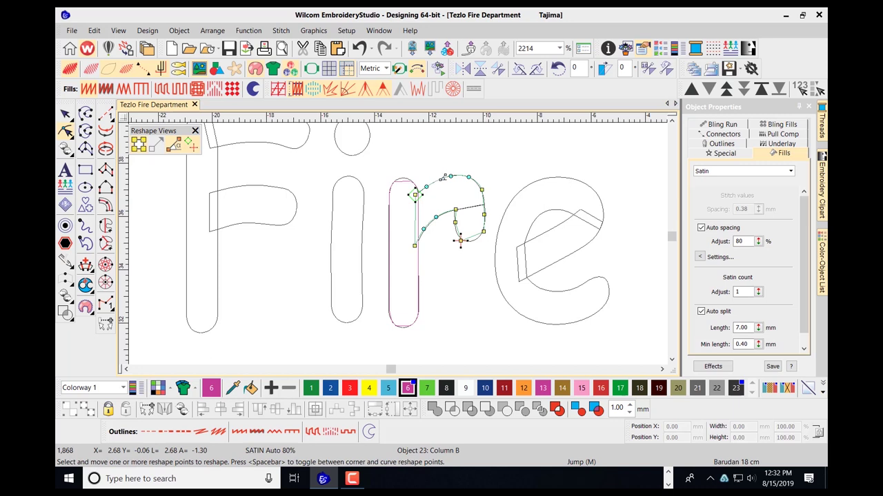
left_click(442, 176)
left_click_drag(423, 233, 429, 227)
left_click_drag(484, 205, 488, 196)
left_click_drag(490, 199, 489, 204)
left_click_drag(467, 171, 448, 219)
key("Return")
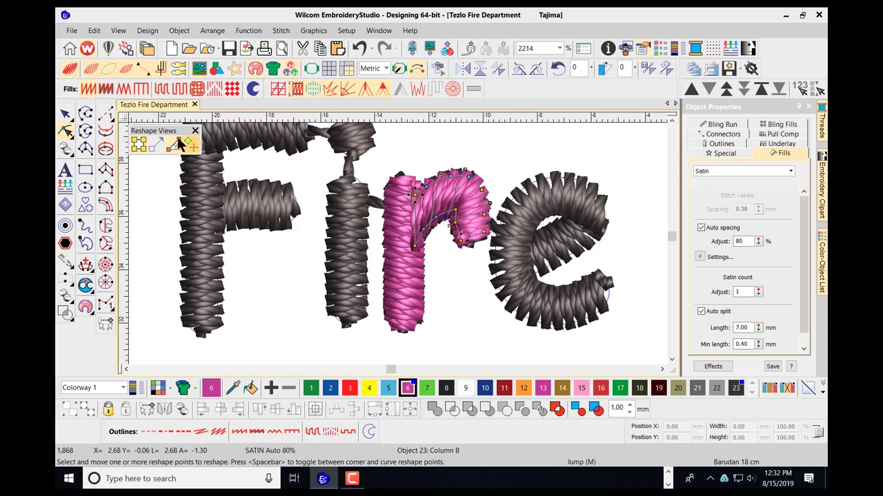
- Leave reshaping, deselect the "r" arch, and save the design
left_click(66, 114)
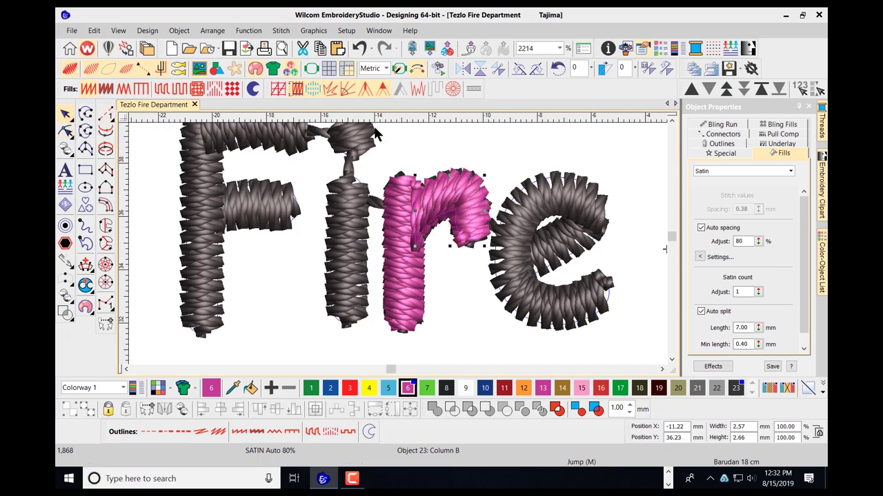
left_click(423, 144)
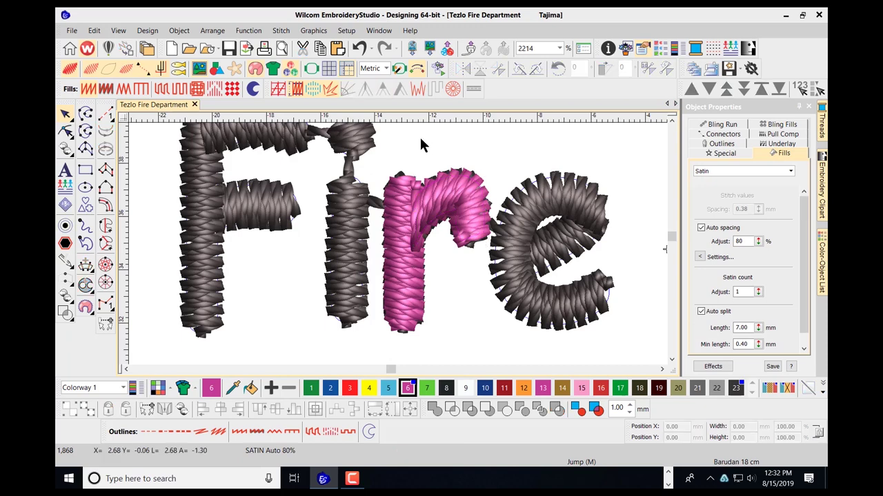
left_click(228, 48)
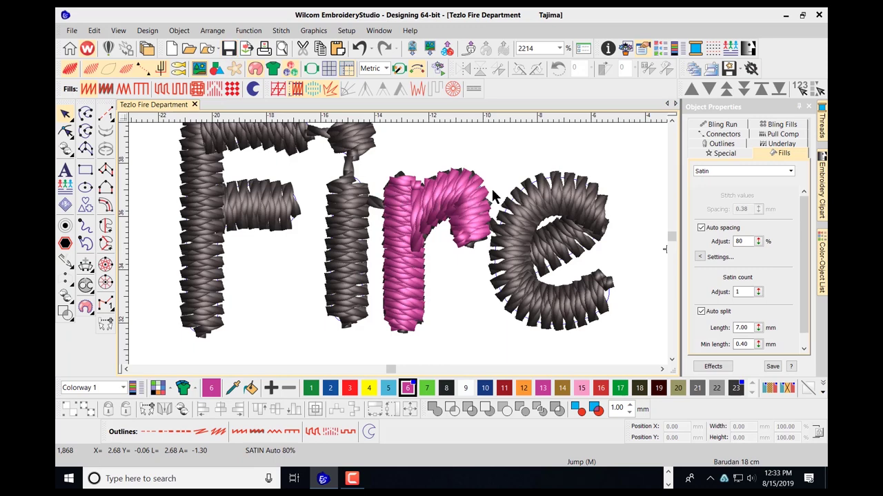
- Duplicate both pieces of the pink "r" in "Fire" and place the copy 32.5 mm to the right, over the "r" in "Department"
key("0")
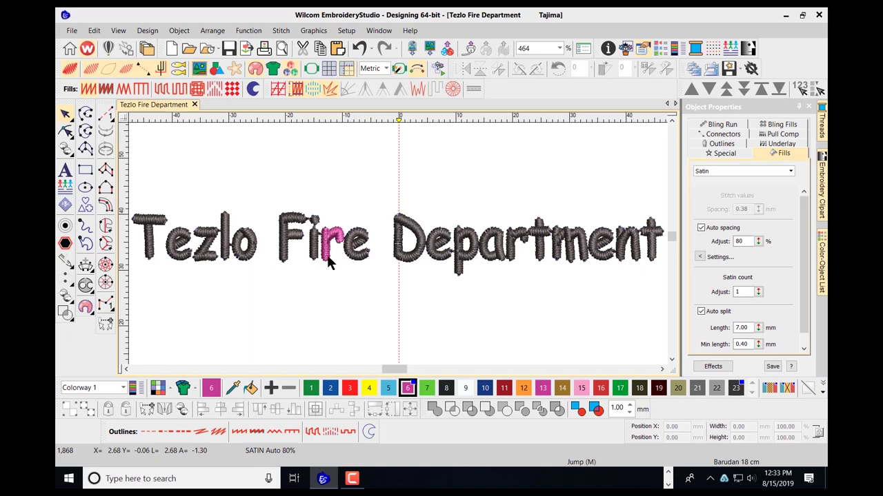
left_click_drag(309, 278, 353, 207)
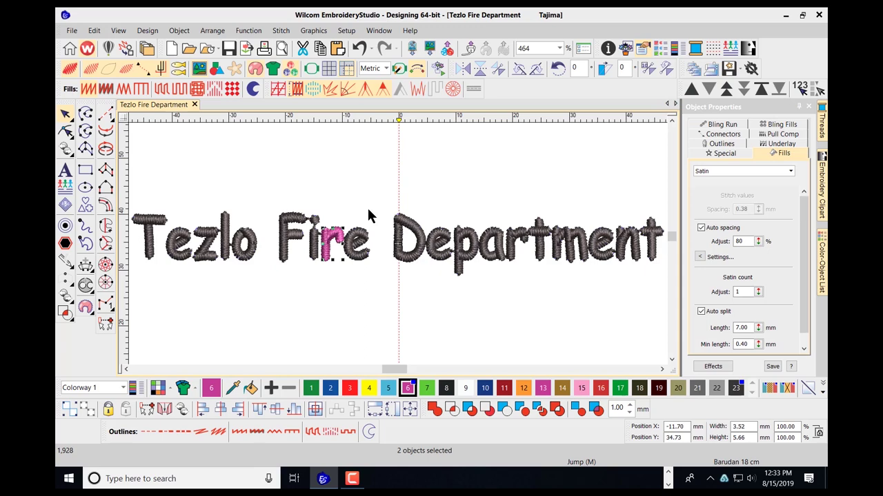
key("Right")
key("Right")
key("Right")
key("Right")
key("Right")
key("Right")
key("Right")
key("Right")
key("Right")
key("Right")
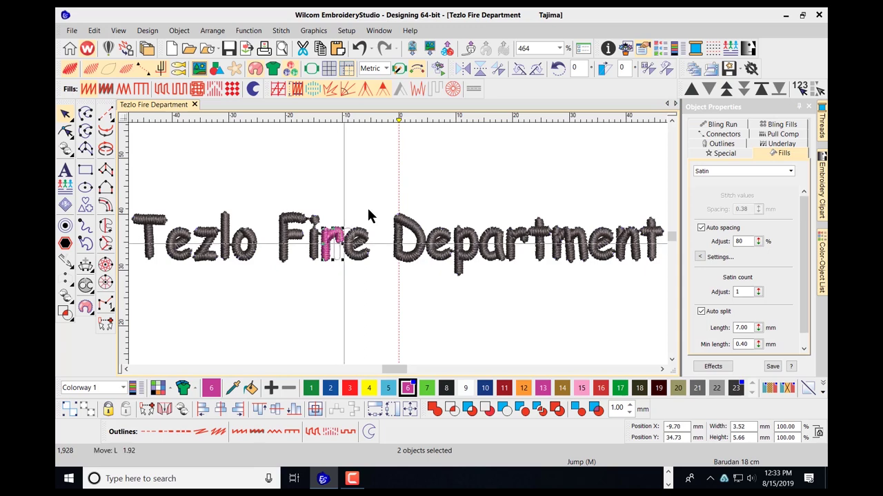
key("Right")
key("Right")
key("Right")
key("Right")
key("Right")
key("Right")
key("Right")
key("Right")
key("Right")
key("Right")
key("Right")
key("Right")
key("Right")
key("Right")
key("Right")
key("Right")
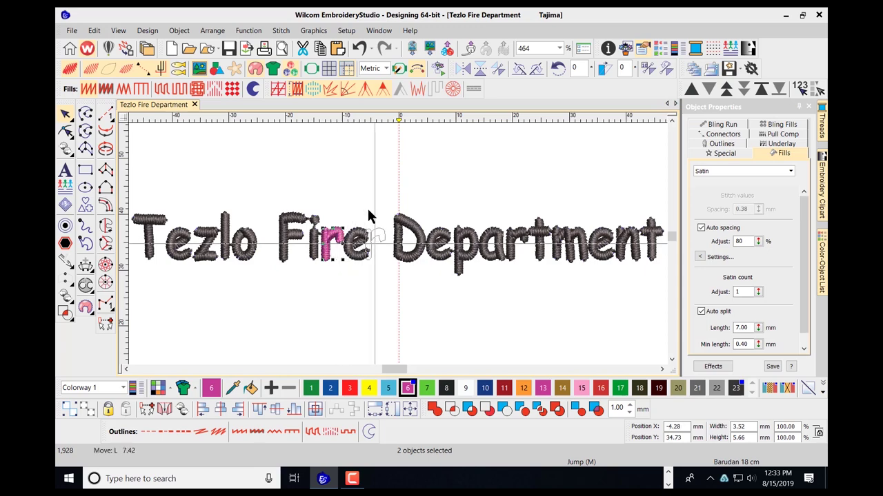
key("Right")
key("Right")
key("Right")
key("Right")
key("Right")
key("Right")
key("Right")
key("Right")
key("Right")
key("Right")
key("Right")
key("Right")
key("Right")
key("Right")
key("Right")
key("Right")
key("Right")
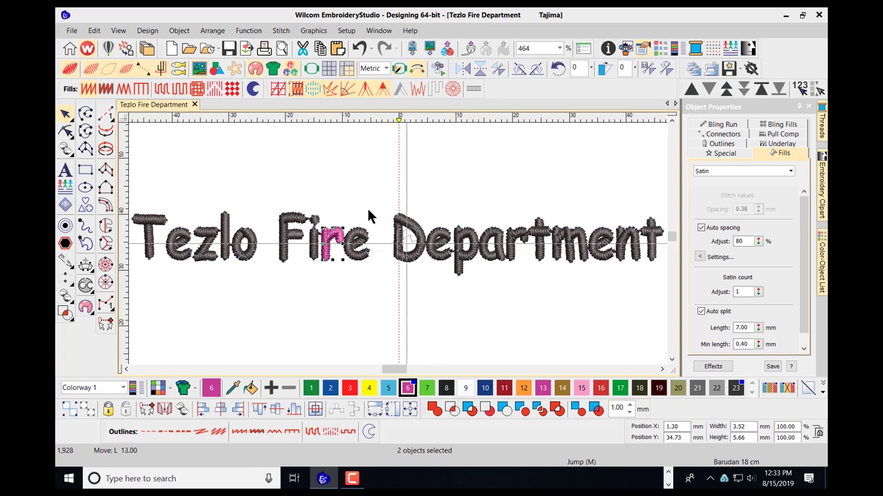
key("Right")
key("Right")
key("Right")
key("Right")
key("Right")
key("Right")
key("Right")
key("Right")
key("Right")
key("Right")
key("Right")
key("Right")
key("Right")
key("Right")
key("Right")
key("Right")
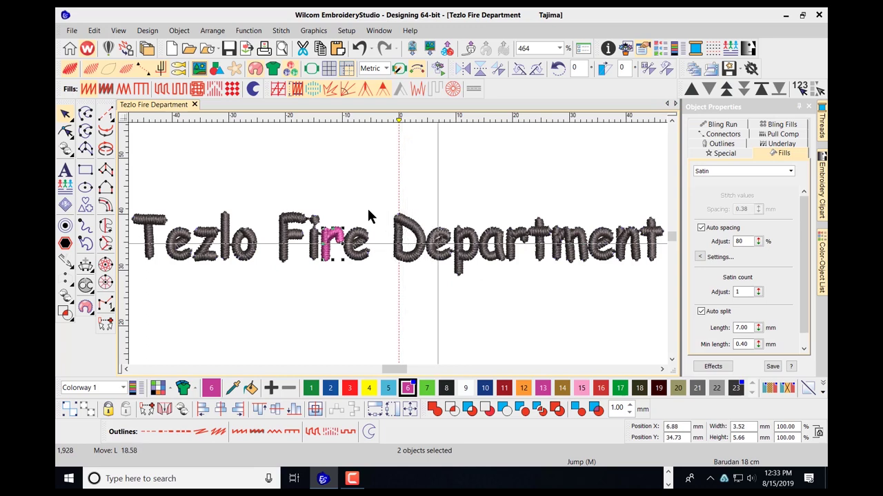
key("Right")
key("Right")
key("Right")
key("Right")
key("Right")
key("Right")
key("Right")
key("Right")
key("Right")
key("Right")
key("Right")
key("Right")
key("Right")
key("Right")
key("Right")
key("Right")
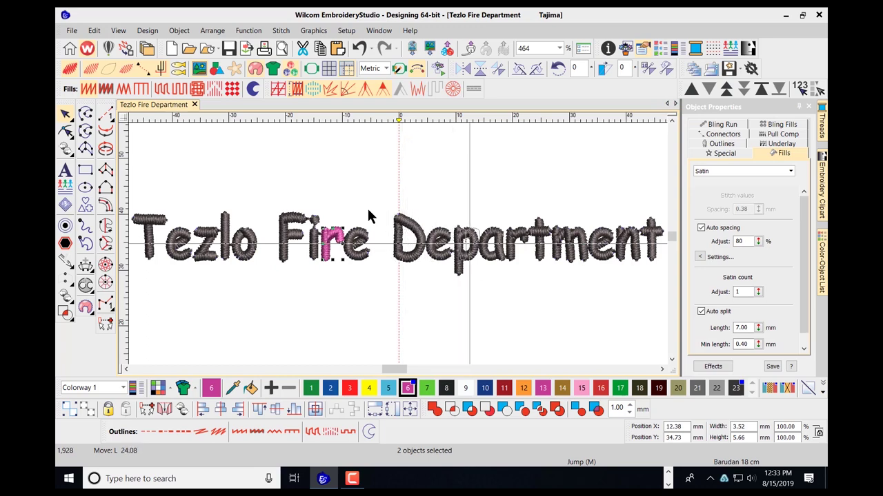
key("Right")
key("Right")
key("Right")
key("Right")
key("Right")
key("Right")
key("Right")
key("Right")
key("Right")
key("Right")
key("Right")
key("Right")
key("Right")
key("Right")
key("Right")
key("Right")
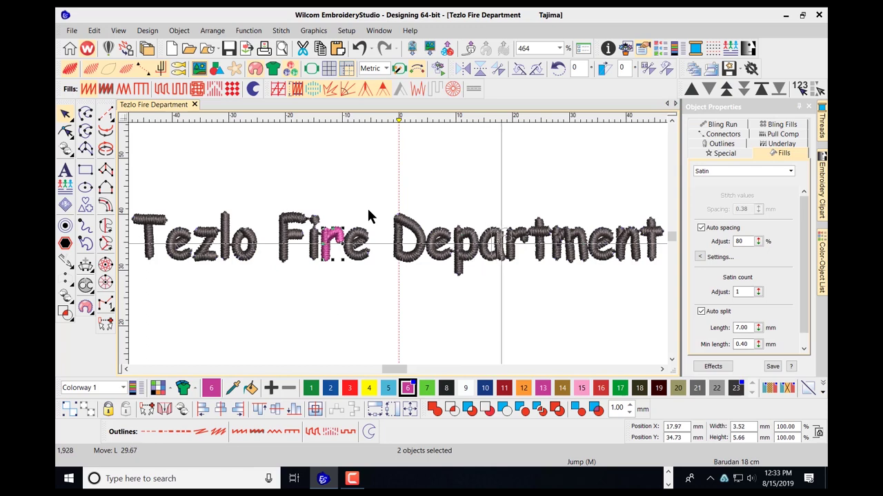
key("Right")
key("Right")
key("Right")
key("Right")
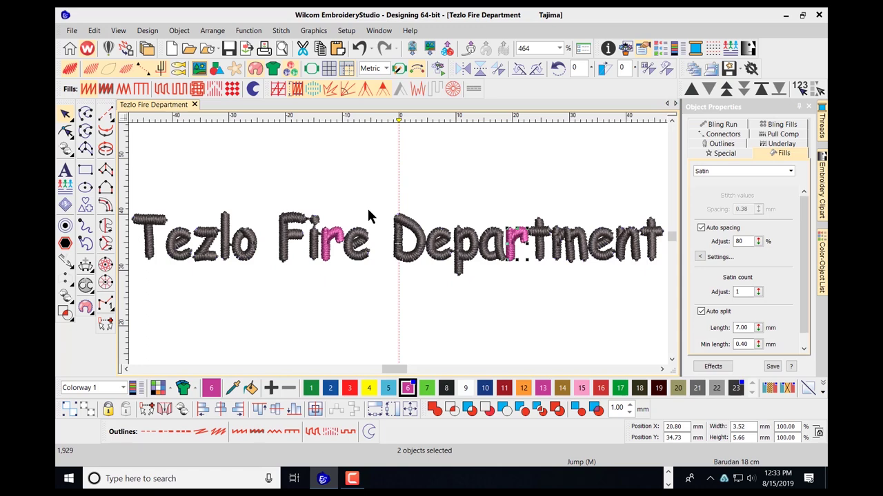
key("Escape")
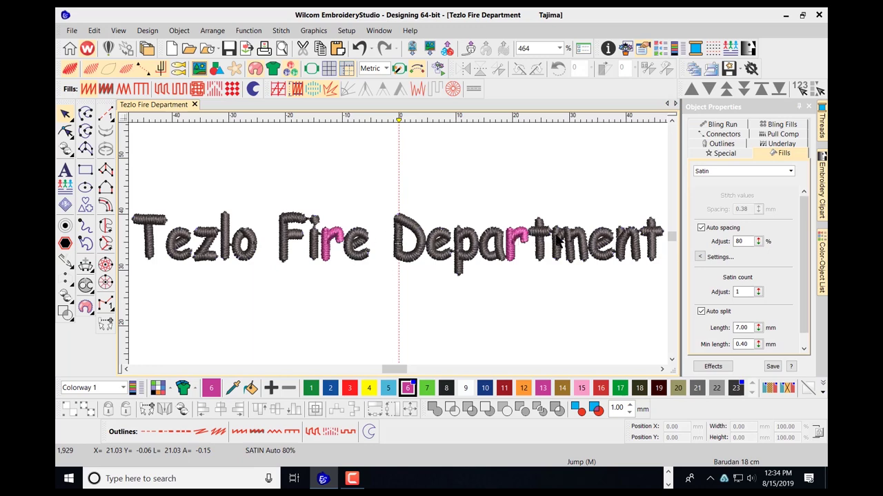
- Pin the Color-Object List open beside Object Properties and bring its first objects into view
left_click(823, 244)
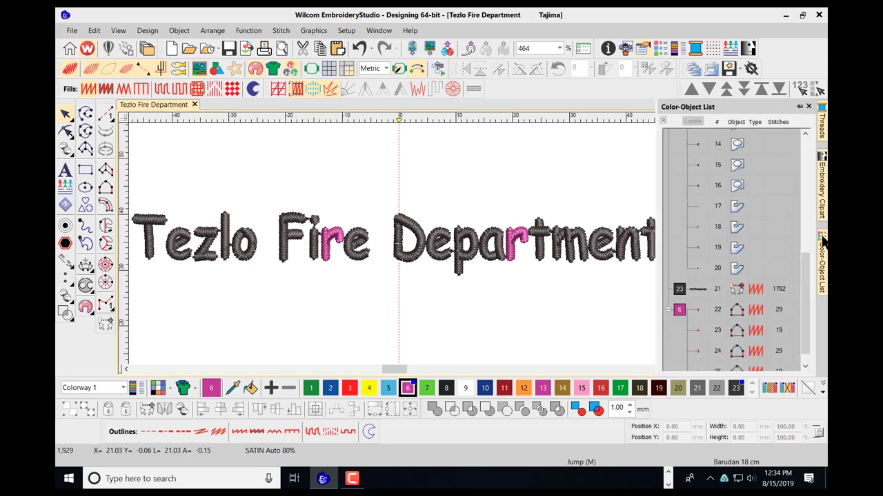
left_click(800, 106)
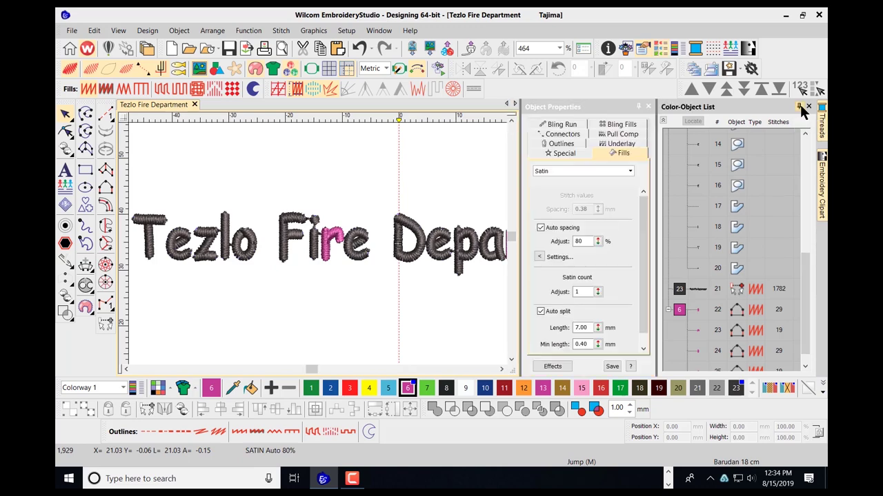
scroll(316, 240, "down", 2)
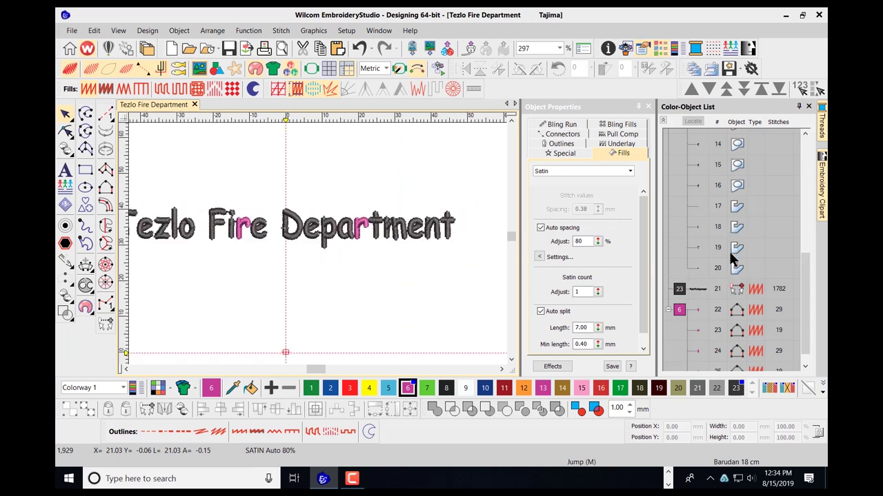
left_click_drag(805, 278, 781, 146)
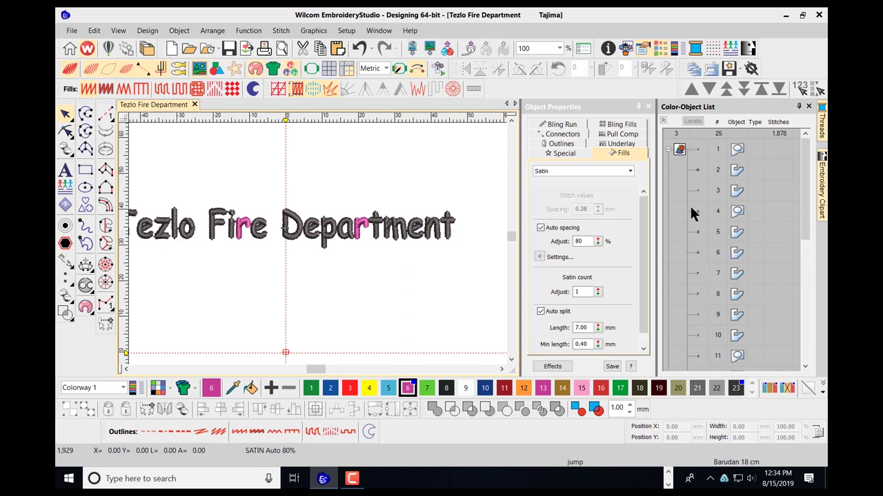
- Delete the 20 vector outline objects that precede the stitched lettering in the Color-Object List
left_click(679, 151)
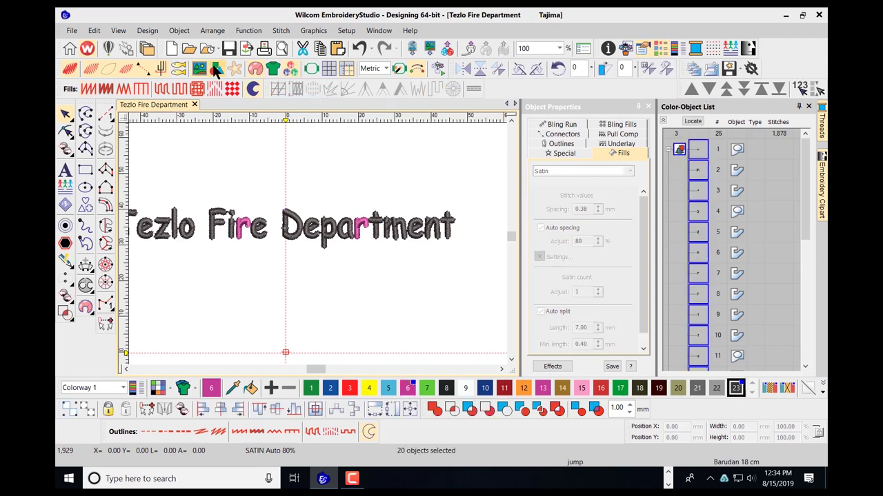
key("Escape")
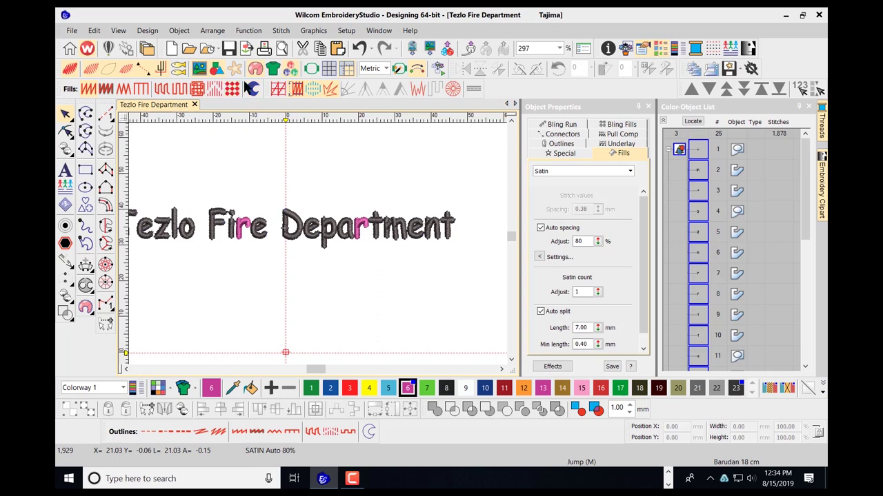
left_click(678, 202)
left_click(679, 149)
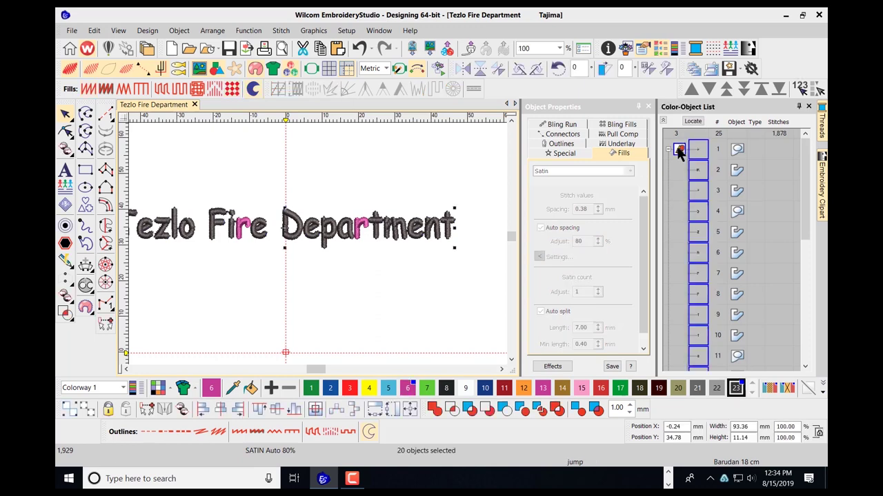
left_click(679, 152)
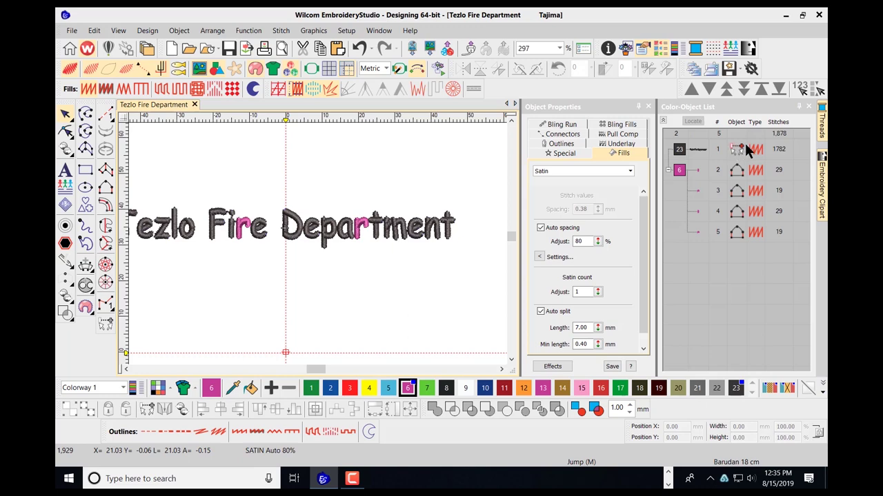
- Break apart the black "Tezlo Fire Department" branched object into its separate satin objects
left_click(699, 149)
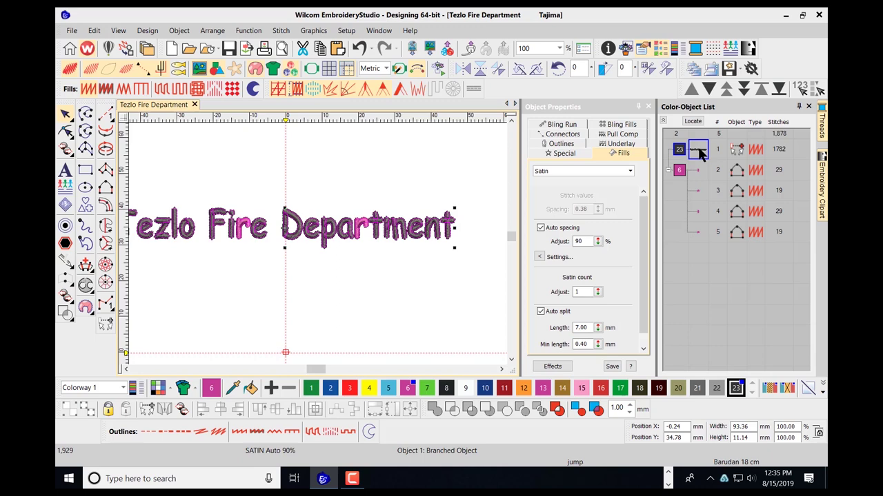
right_click(700, 153)
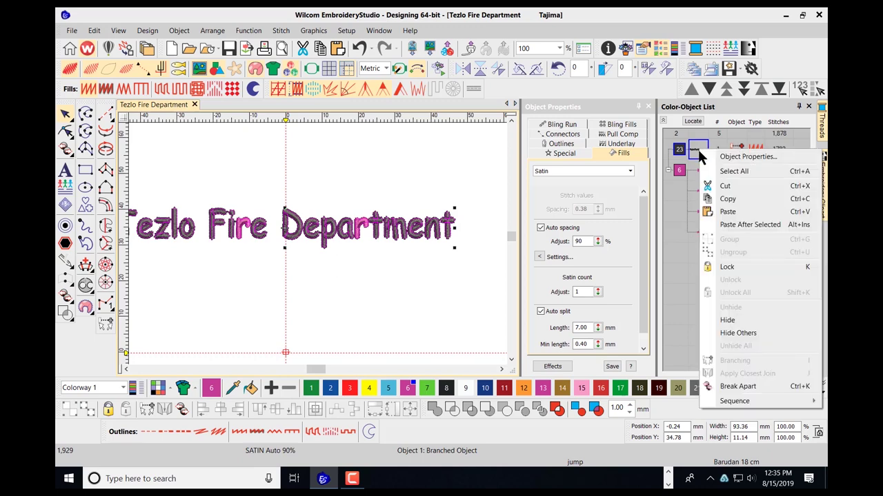
left_click(729, 387)
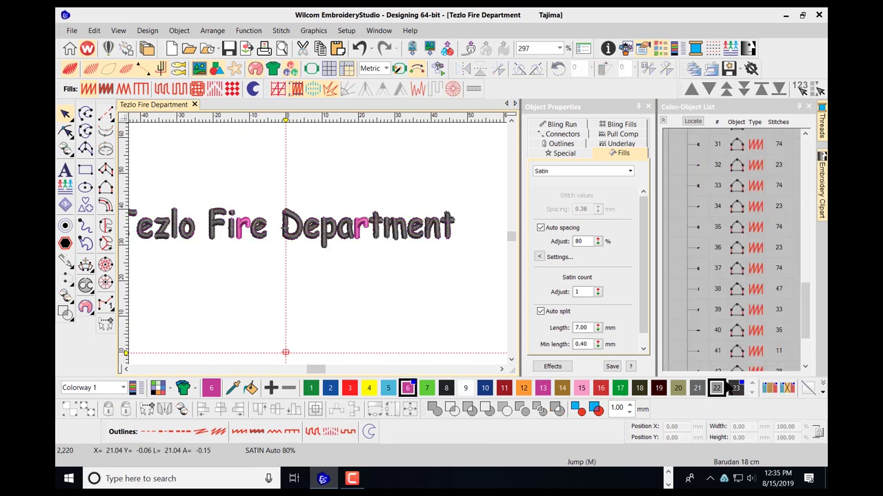
- Hide the four color 6 objects that make up the two pink "r" letters
left_click_drag(801, 301, 791, 327)
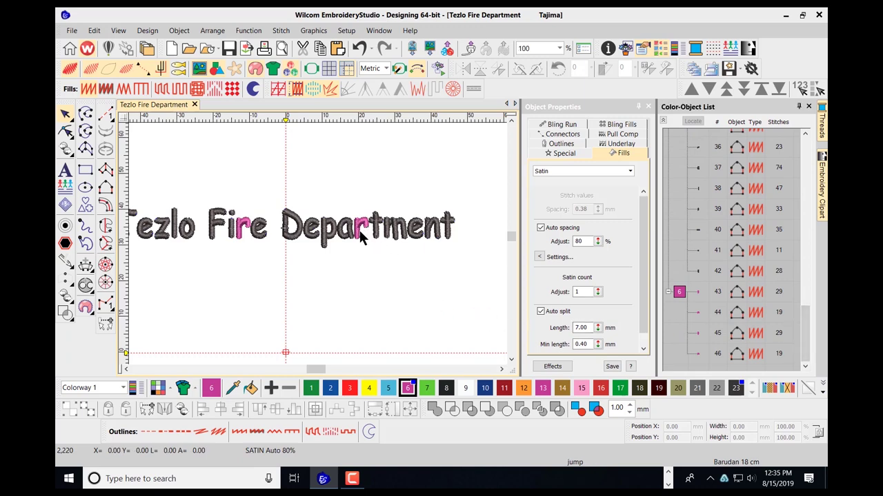
scroll(235, 231, "up", 5)
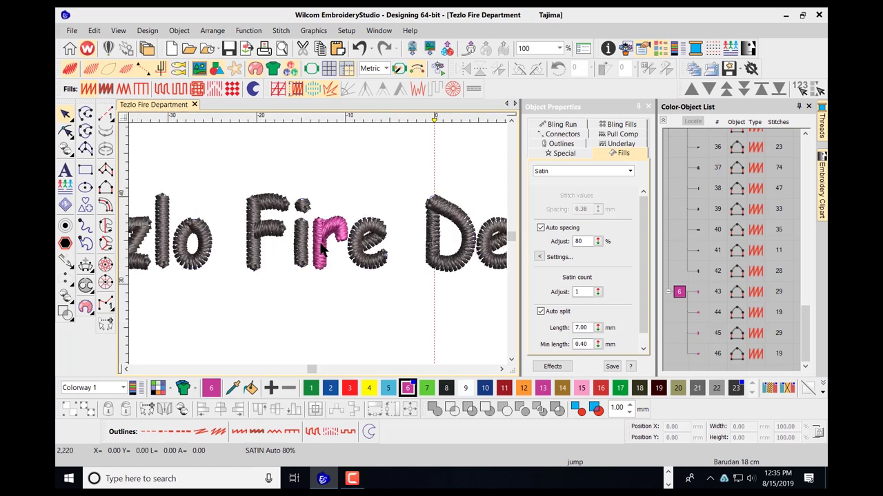
scroll(323, 247, "up", 1)
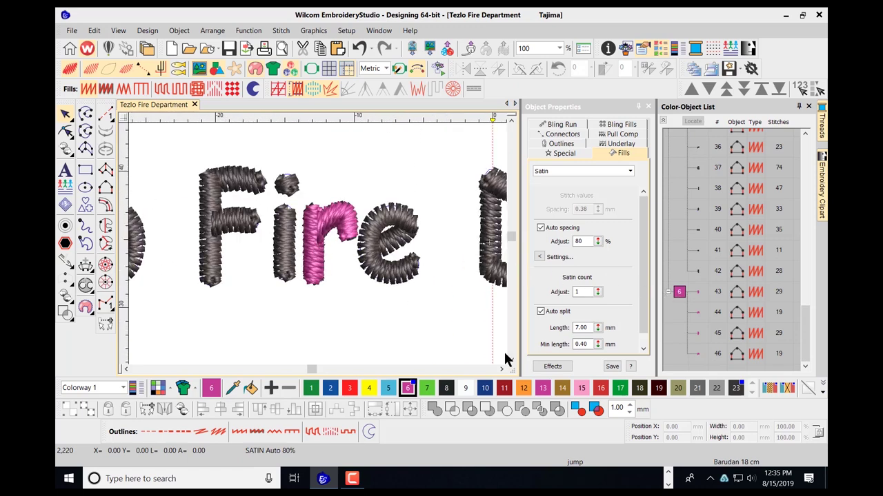
scroll(425, 256, "down", 1)
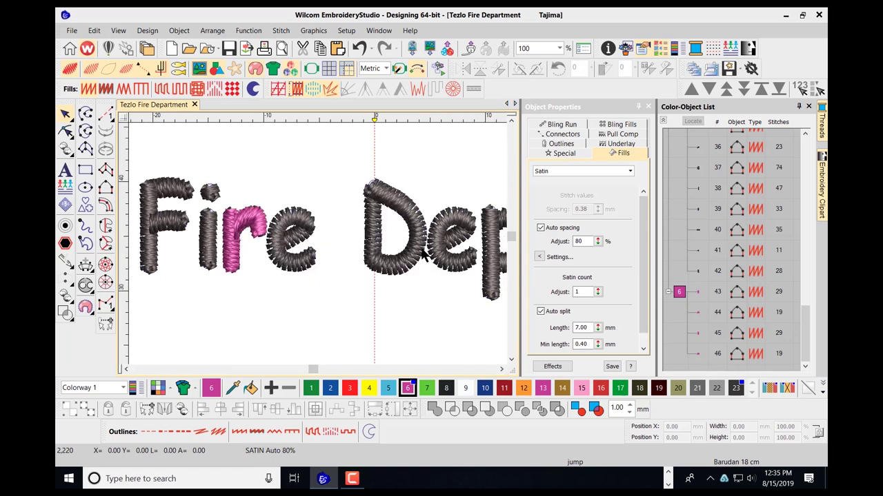
scroll(422, 255, "down", 2)
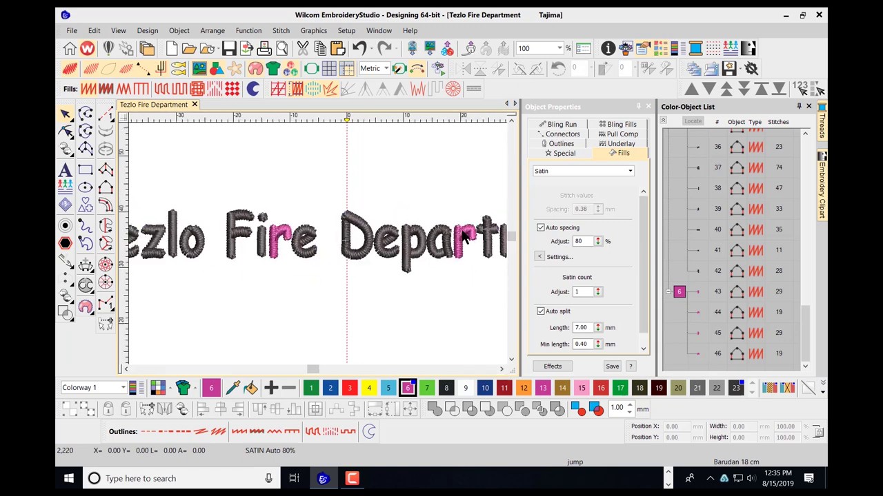
left_click(678, 292)
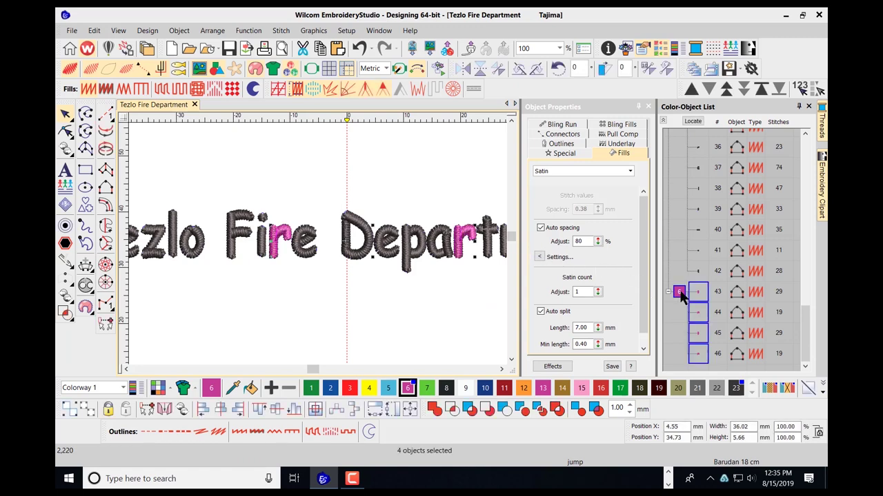
right_click(695, 291)
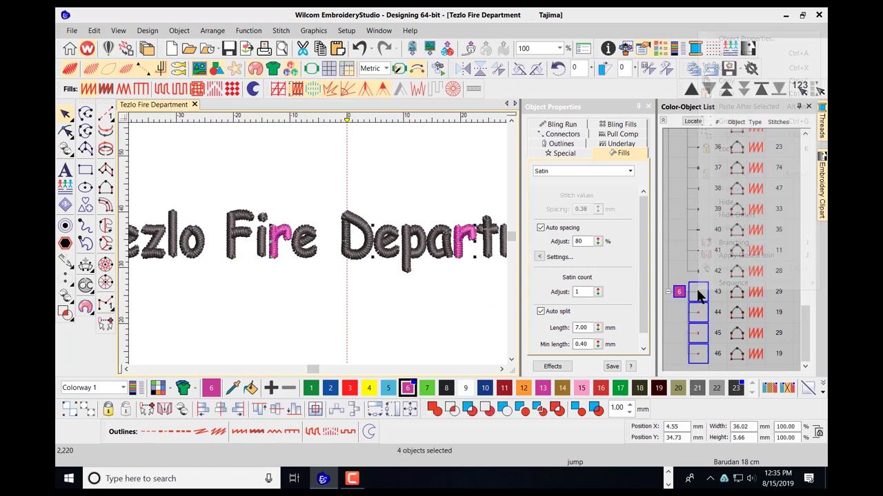
left_click(726, 202)
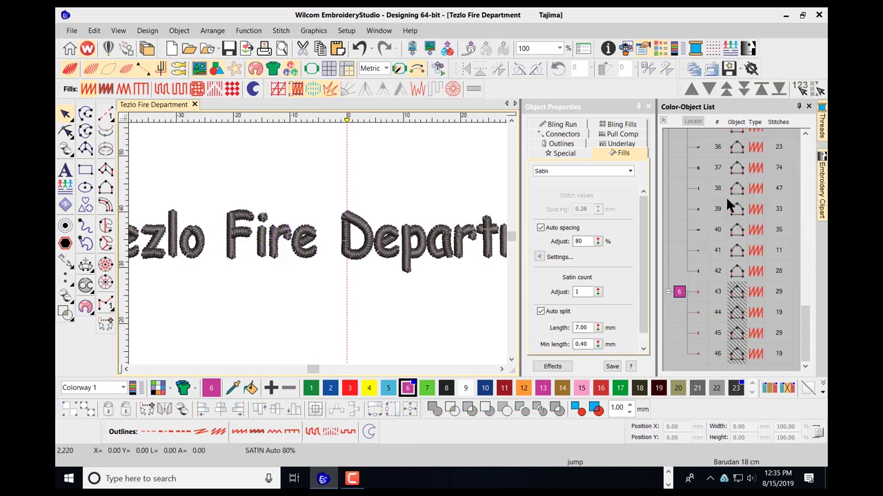
- Delete the black font-generated "r" from "Department" and the one from "Fire"
left_click_drag(450, 207, 486, 274)
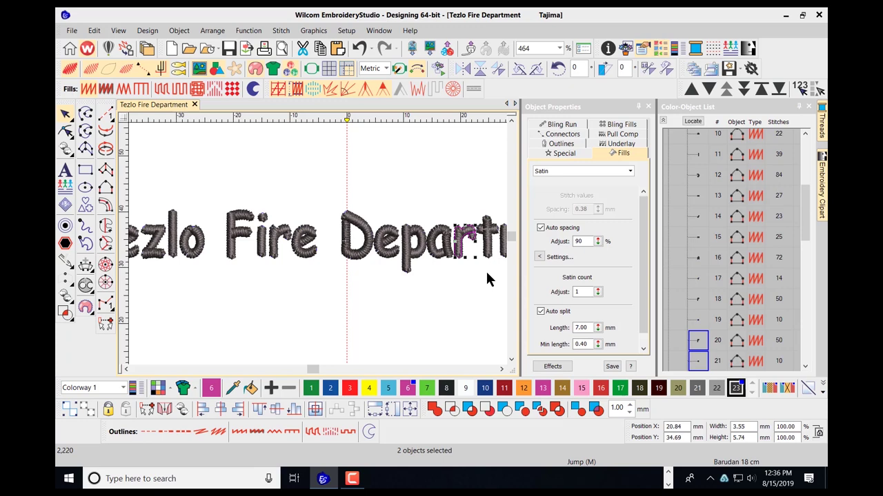
key("Delete")
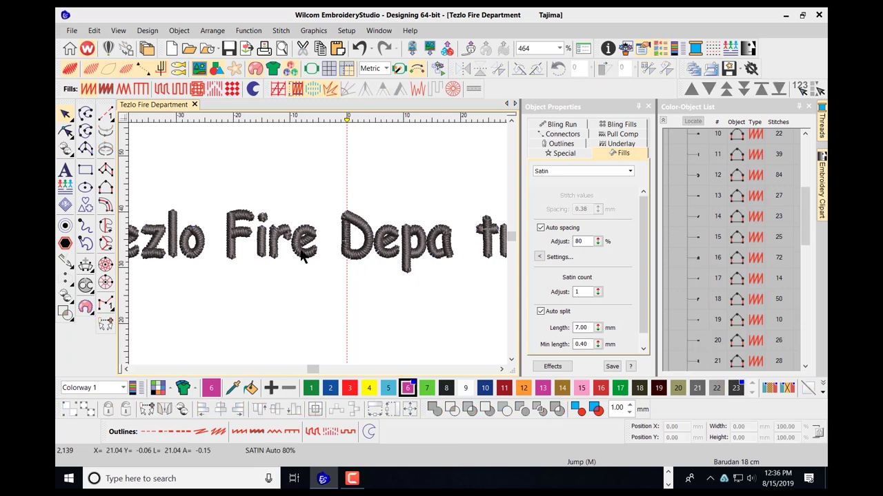
left_click_drag(269, 209, 293, 273)
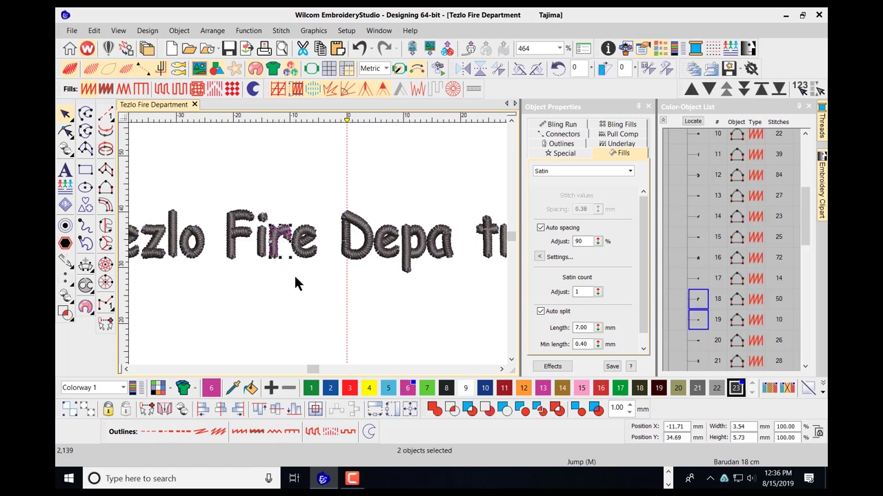
key("Delete")
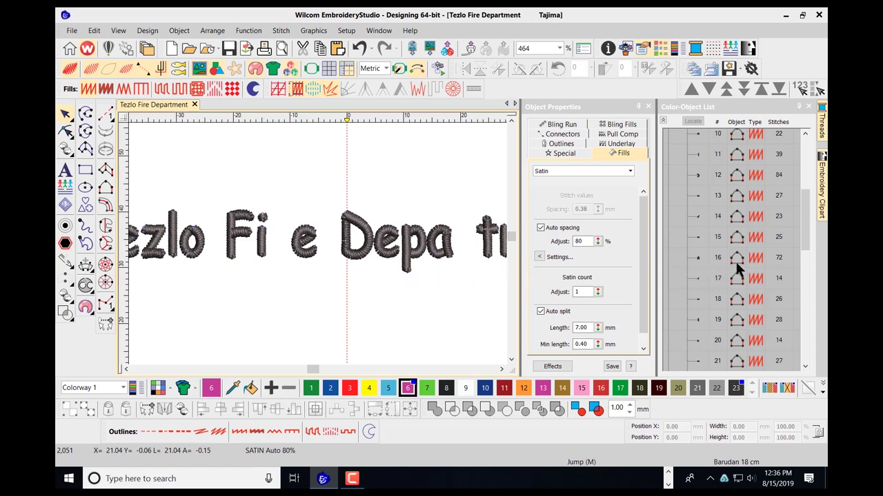
- Unhide the four color 6 objects that make up the two pink "r" letters and deselect them
left_click_drag(803, 219, 805, 325)
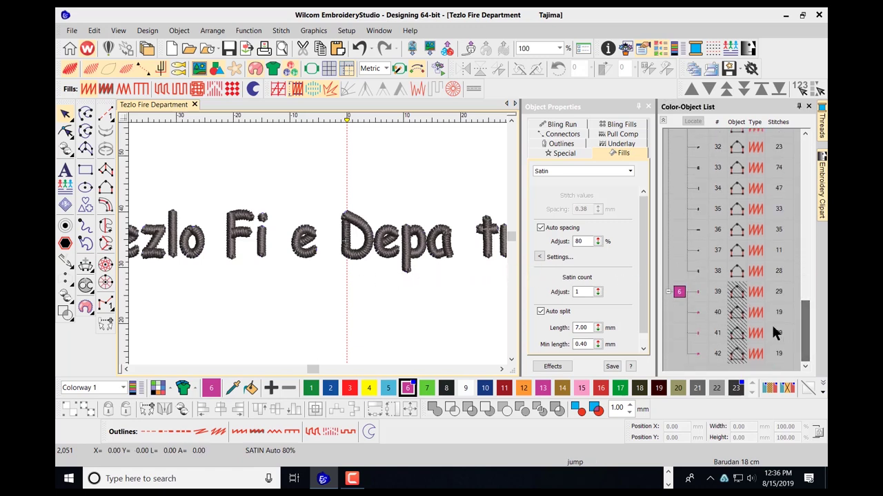
left_click(679, 292)
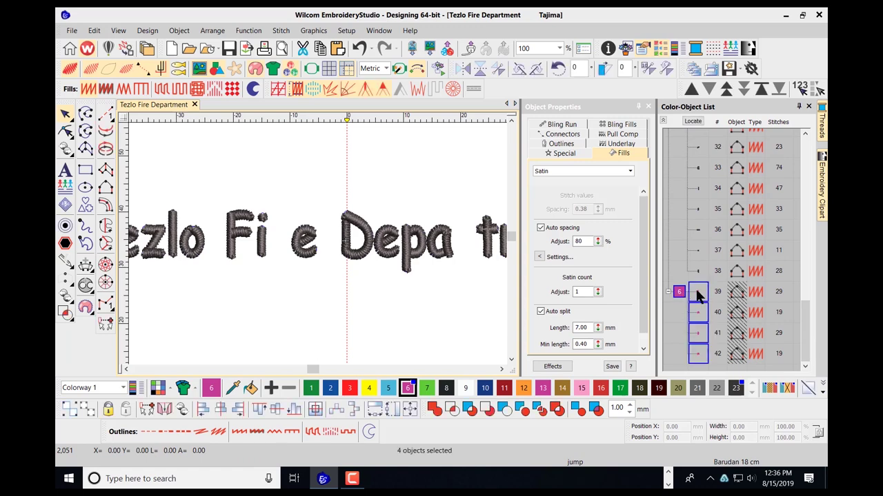
right_click(692, 292)
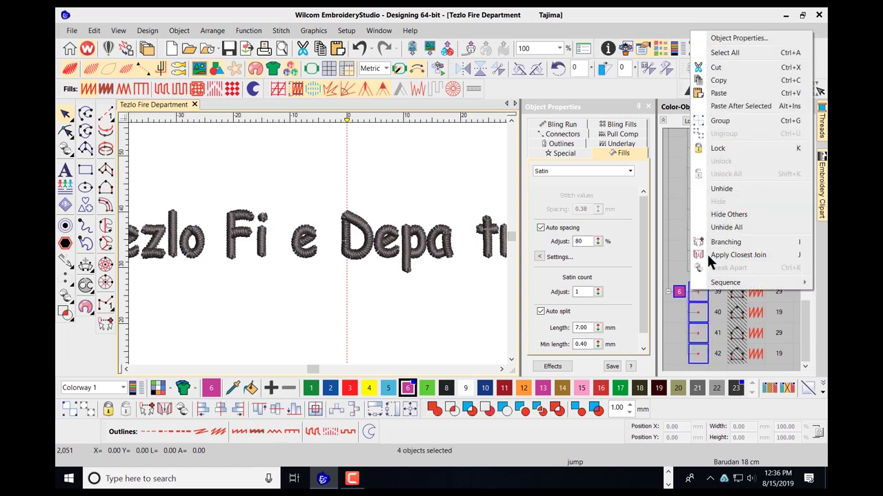
left_click(724, 189)
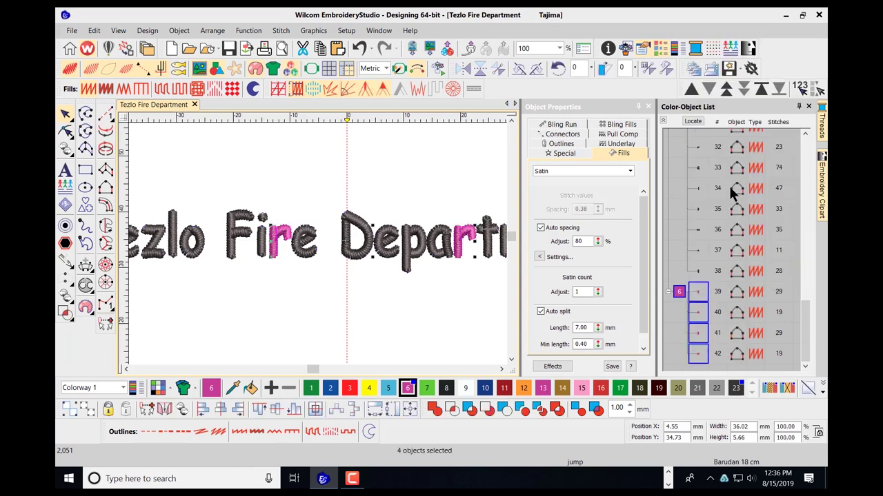
left_click(345, 288)
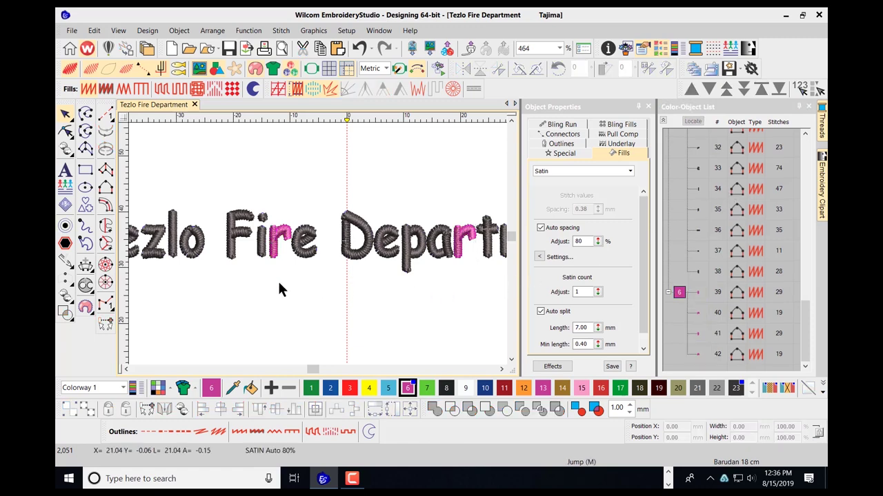
- Step through the lettering objects in stitching order, starting from the stem of the "T", to examine the current sequence
scroll(255, 270, "down", 1)
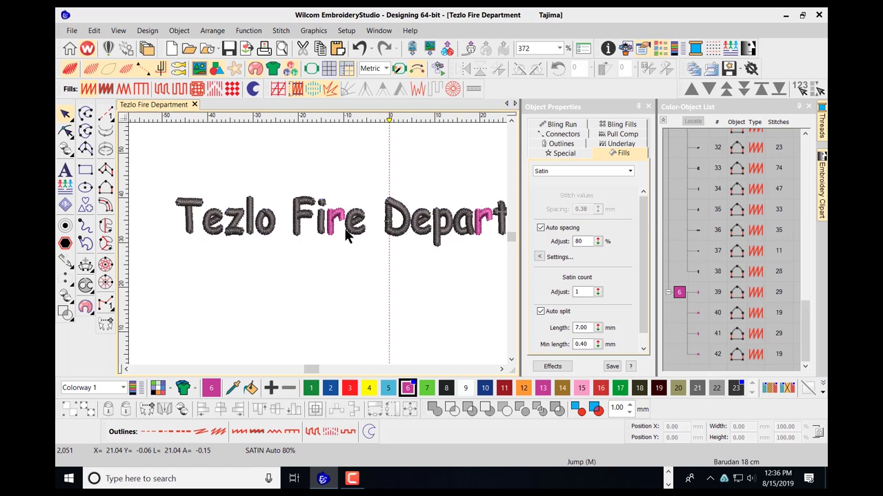
scroll(294, 260, "down", 1)
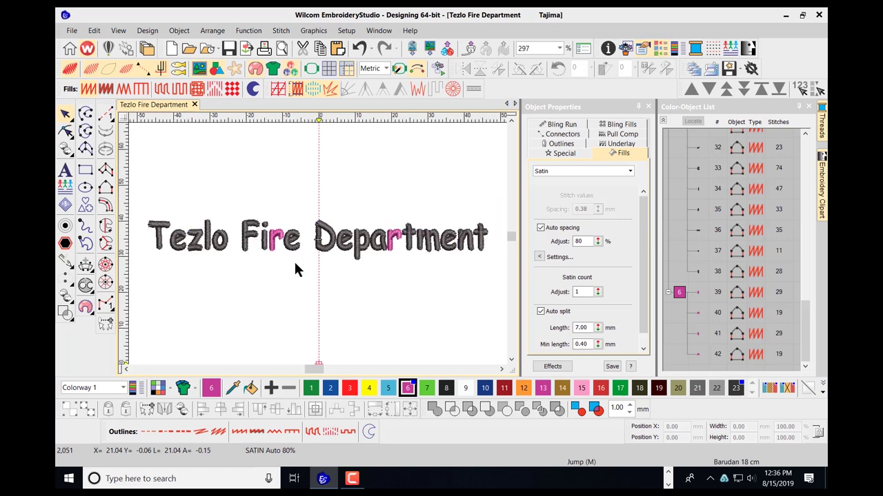
left_click(158, 249)
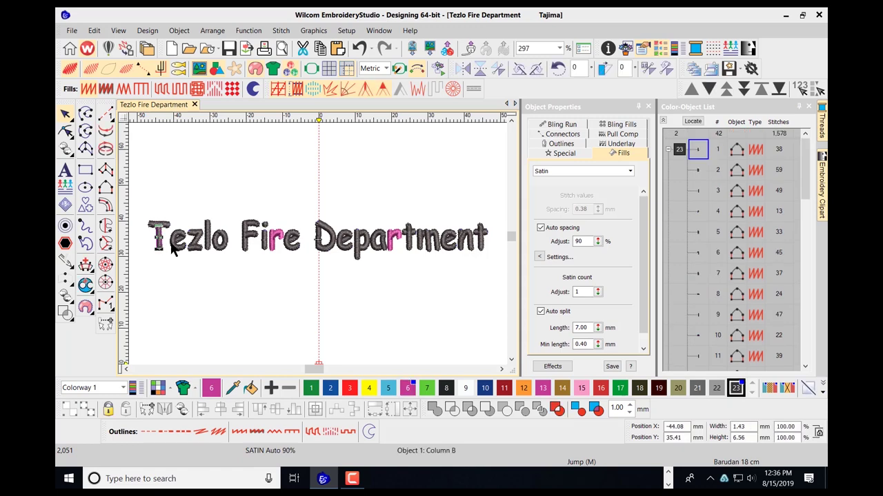
key("Tab")
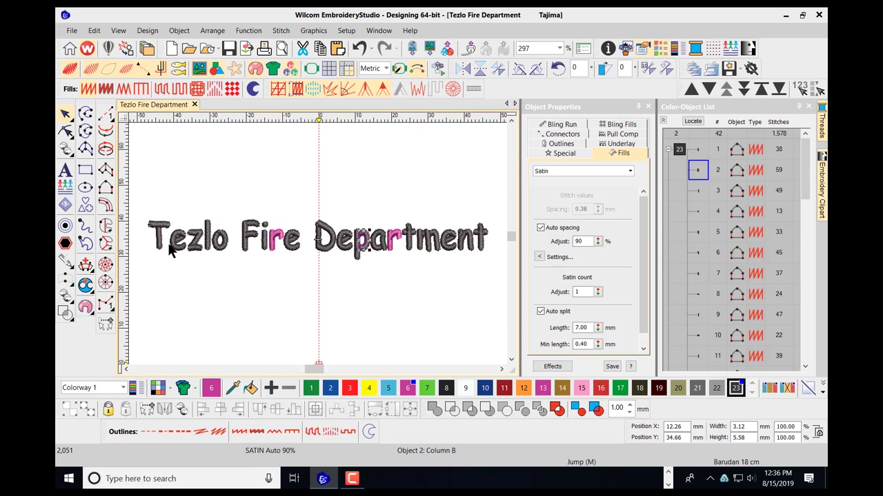
key("Tab")
key("Tab")
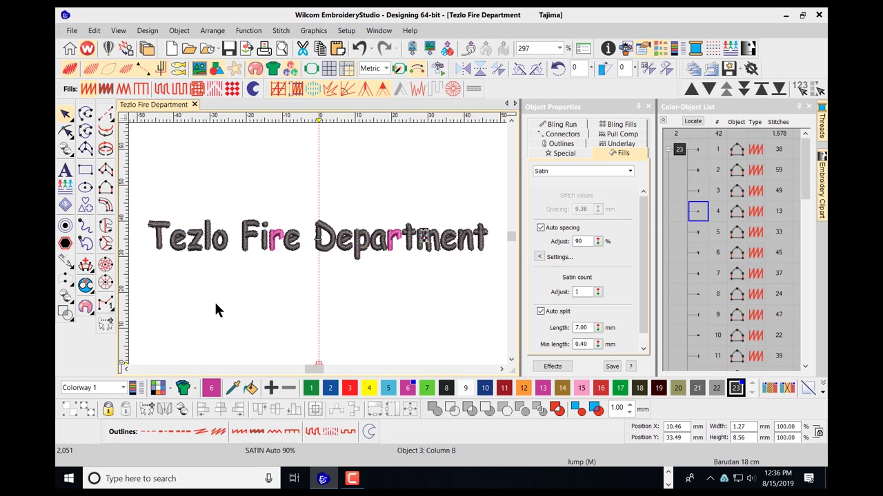
key("Tab")
key("Tab")
key("Tab")
key("Tab")
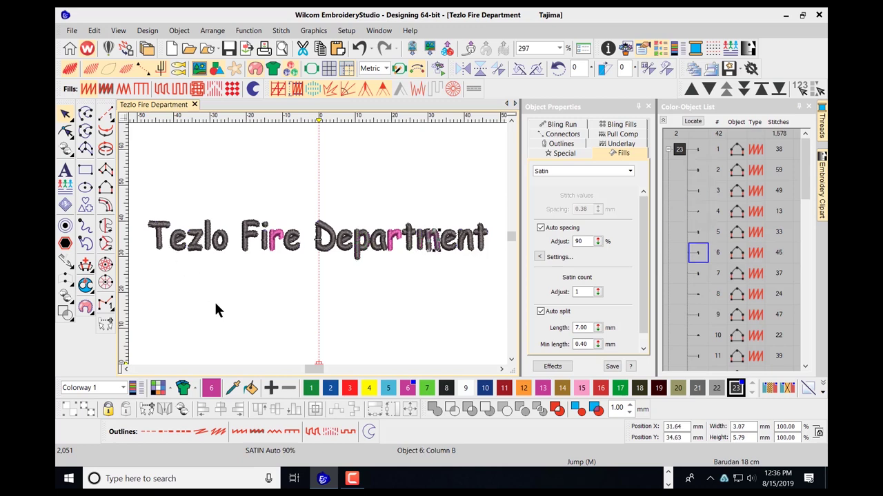
key("Tab")
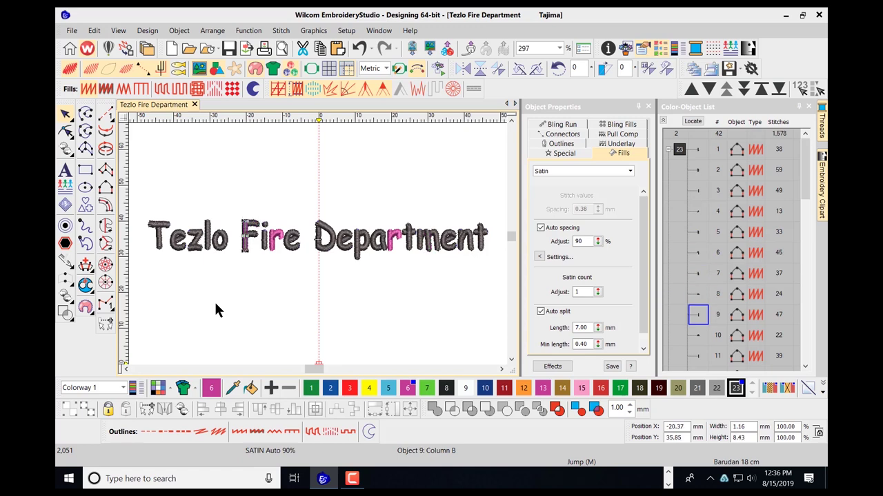
key("Tab")
key("Escape")
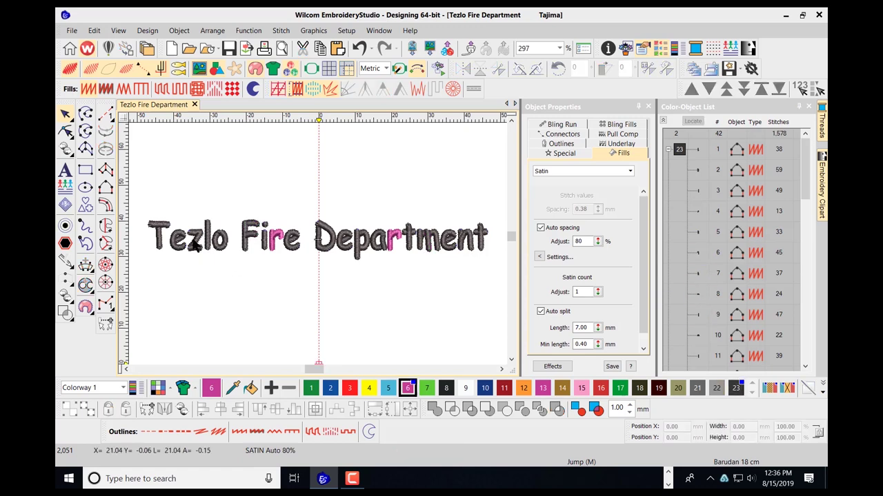
- Select the satin objects of "Tezlo" one by one in reading order, starting with the stem of the "T"
scroll(348, 254, "up", 2)
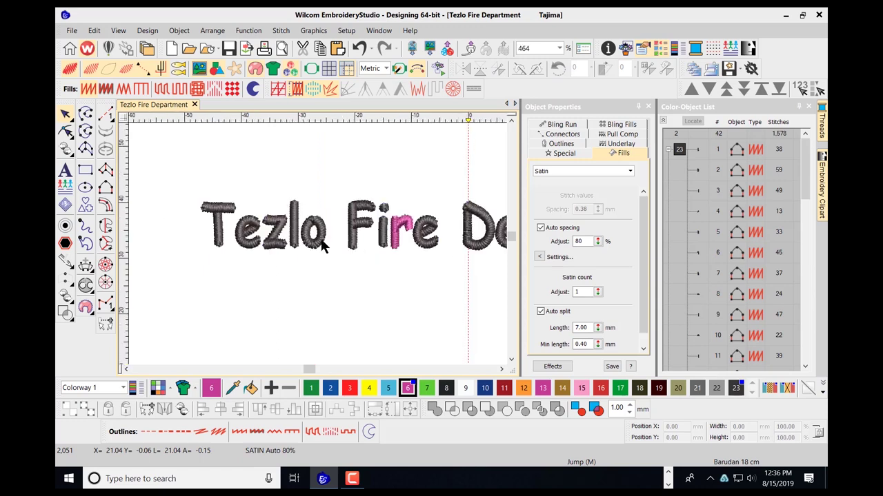
scroll(323, 246, "up", 1)
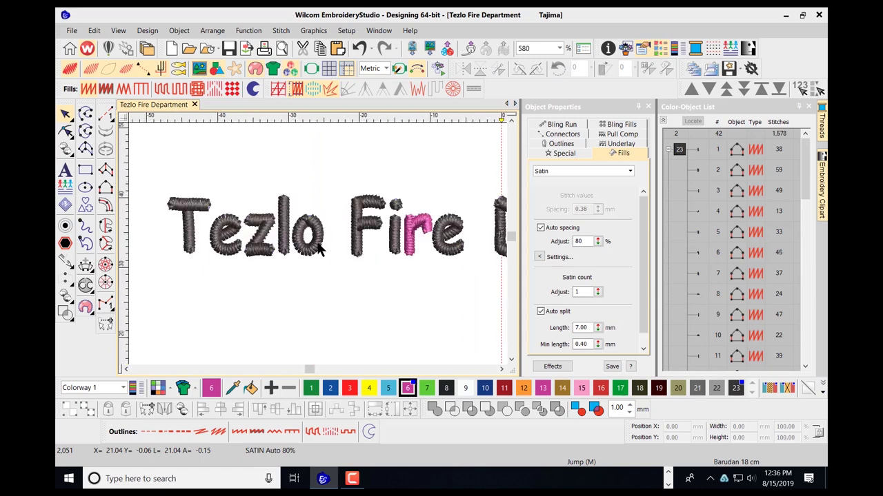
left_click(192, 238)
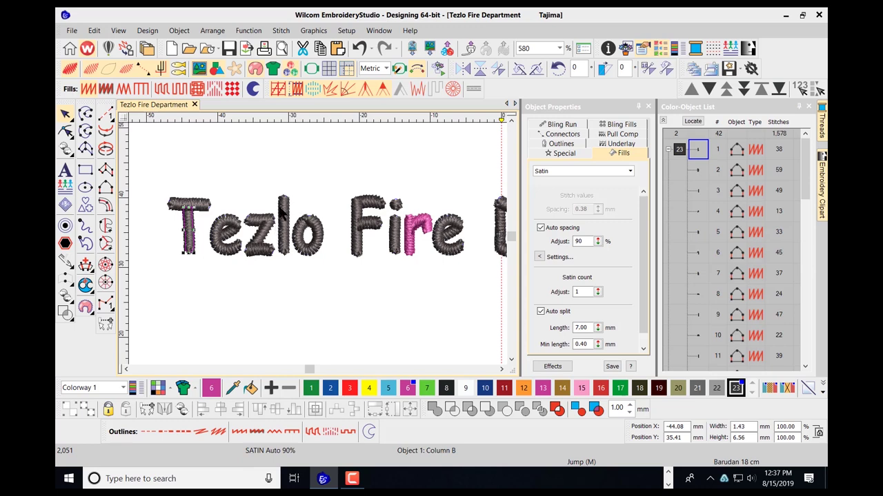
left_click(206, 214, "ctrl")
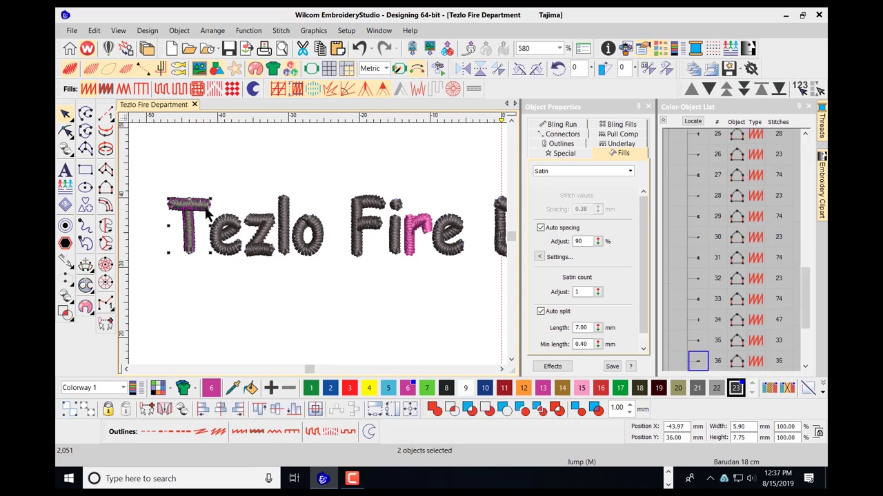
left_click(214, 241, "ctrl")
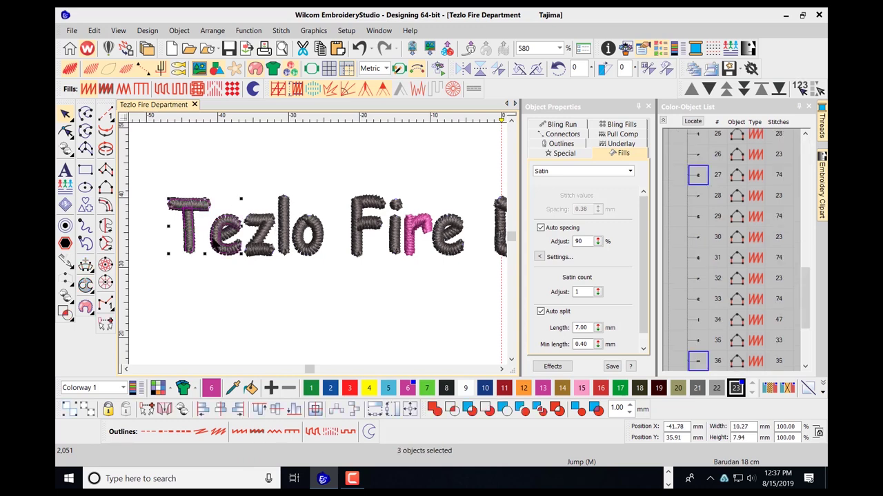
left_click(231, 237, "ctrl")
left_click(254, 227, "ctrl")
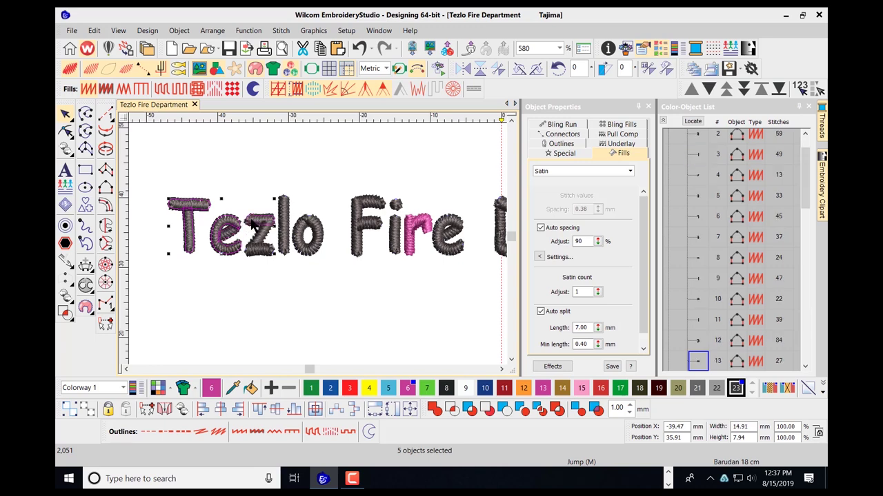
left_click(266, 238, "ctrl")
left_click(267, 257, "ctrl")
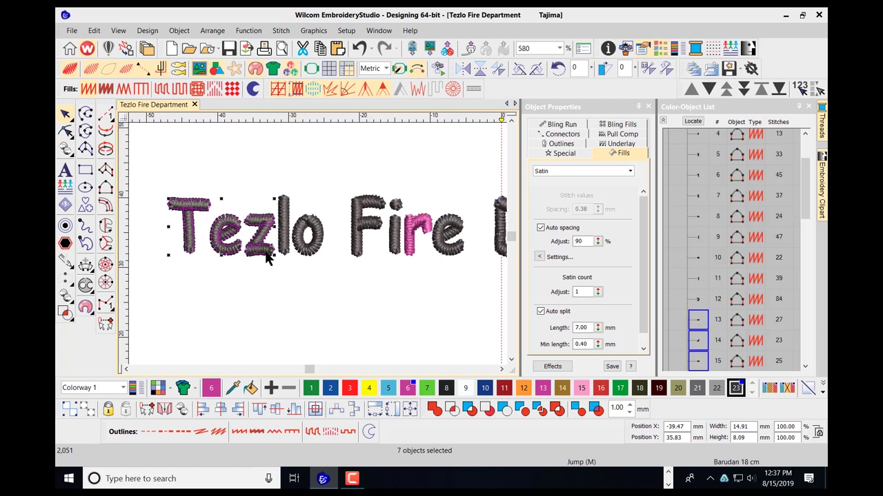
left_click(287, 209, "ctrl")
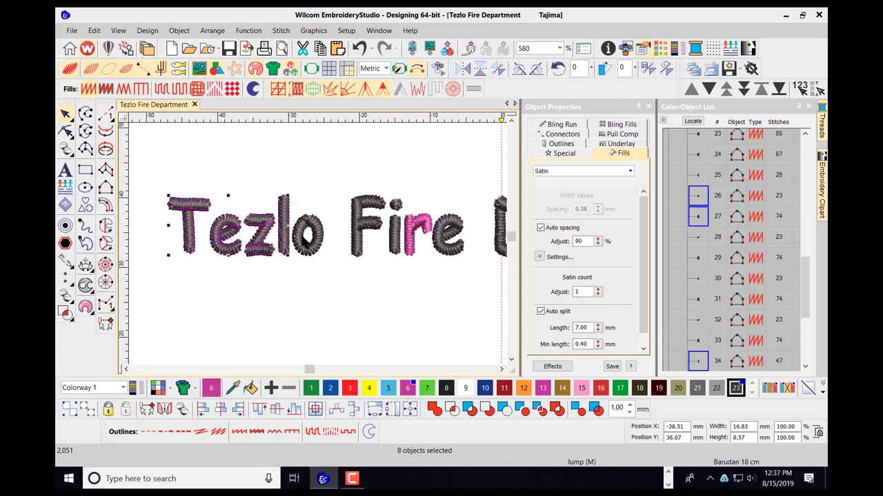
left_click(301, 237, "ctrl")
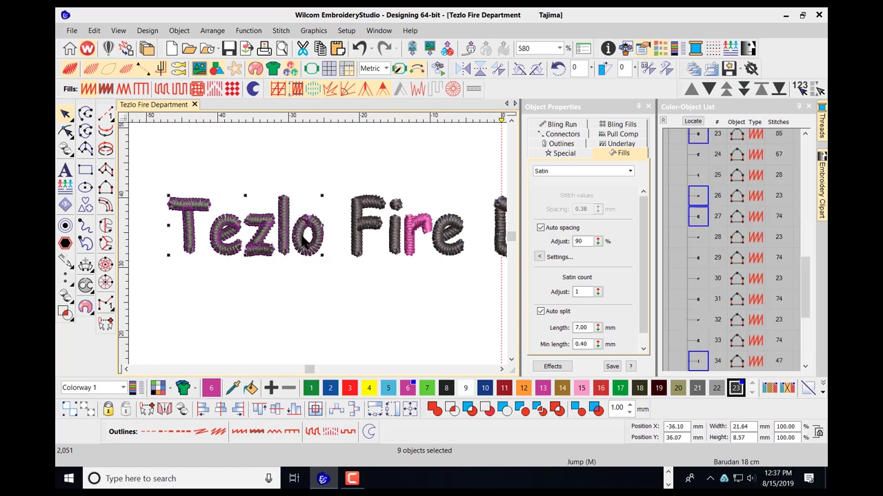
- Add the satin objects of "Fire" to the selection in reading order, including both parts of the pink "r"
left_click(370, 235, "ctrl")
left_click(355, 214, "ctrl")
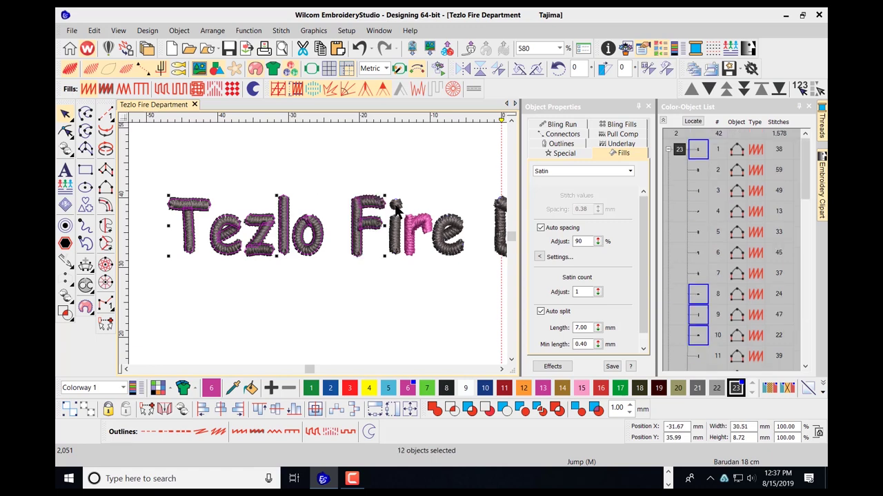
left_click(399, 210, "ctrl")
left_click(395, 246, "ctrl")
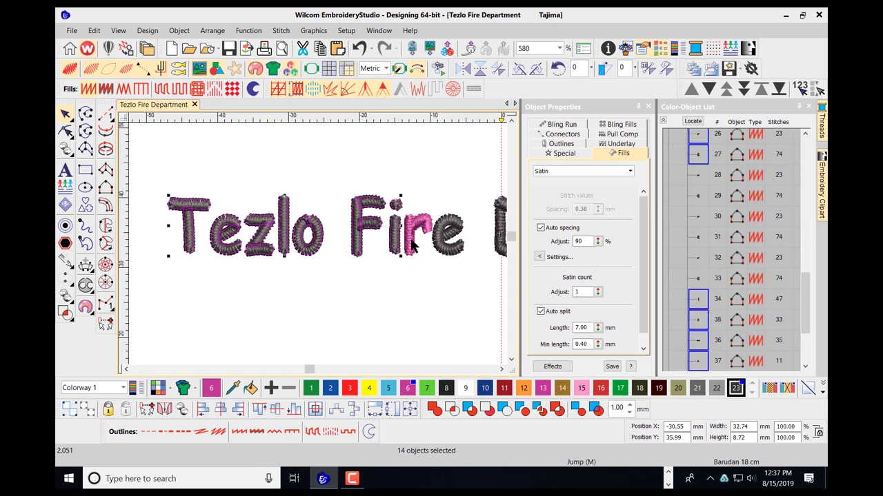
left_click(412, 244, "ctrl")
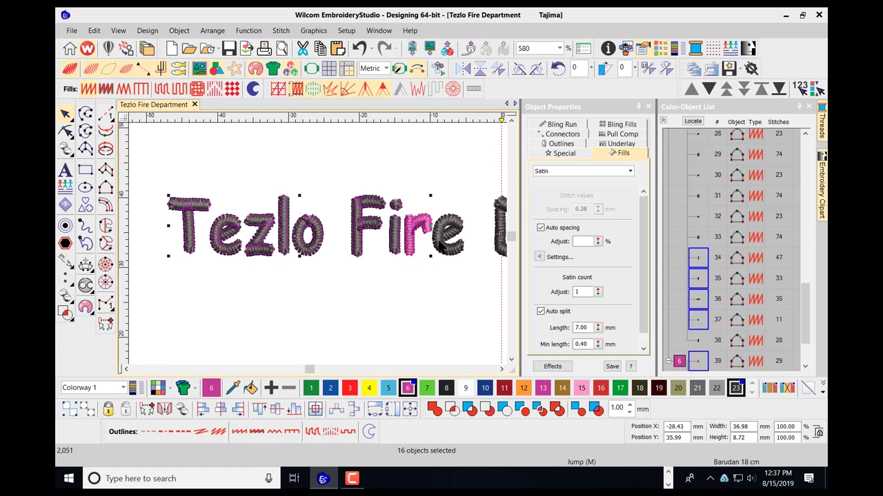
left_click(445, 224, "ctrl")
left_click(452, 238, "ctrl")
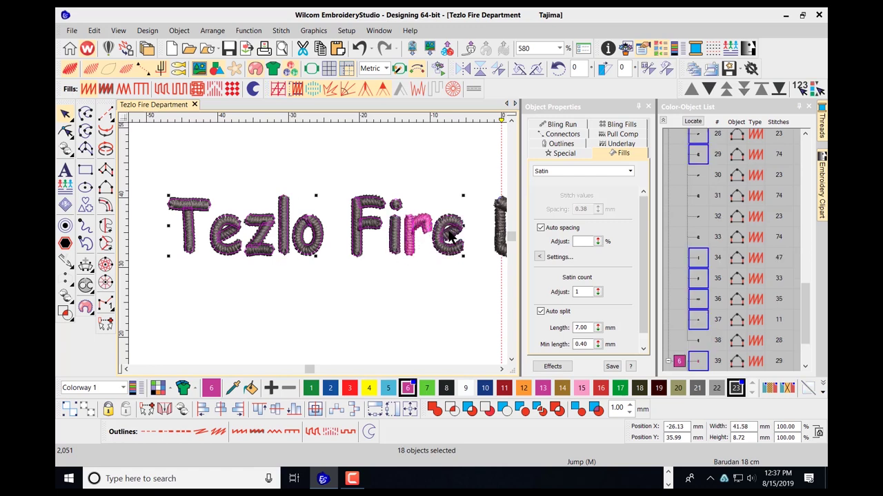
- Add the satin objects of "D", "e", "p" and "a" in "Department" to the selection in reading order
left_click(502, 371)
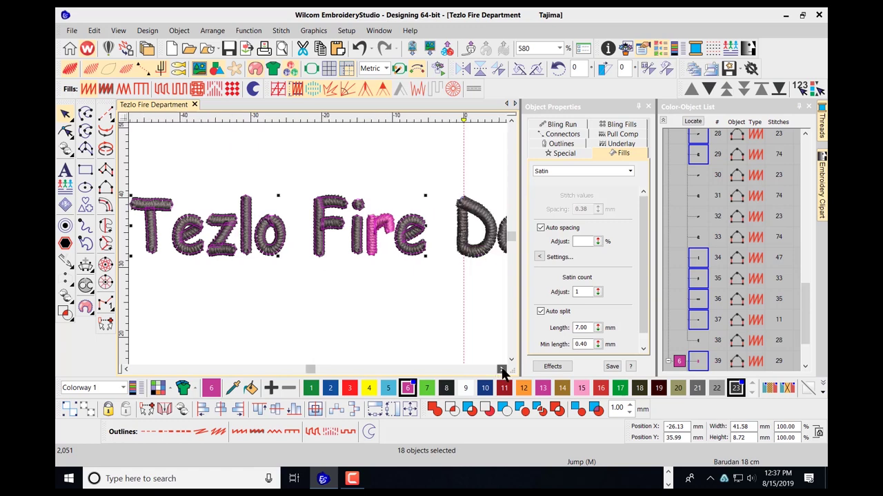
left_click(502, 370)
left_click(501, 370)
left_click(501, 370)
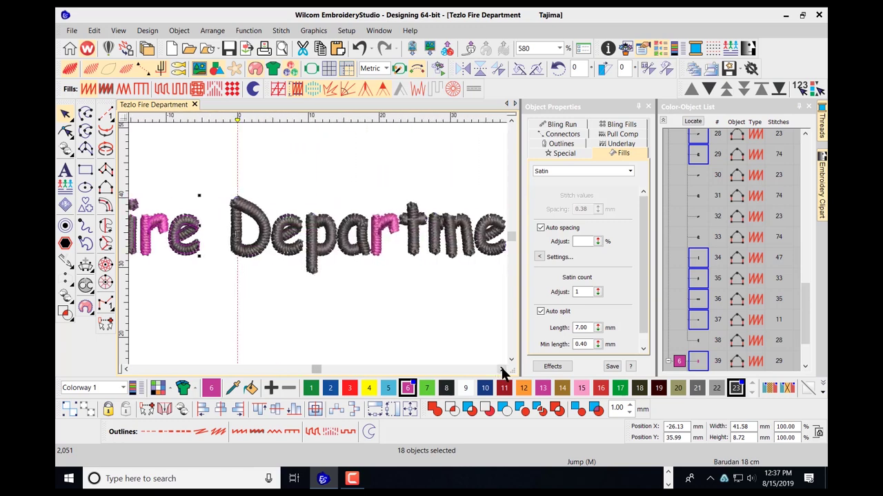
left_click(501, 370)
left_click(501, 370)
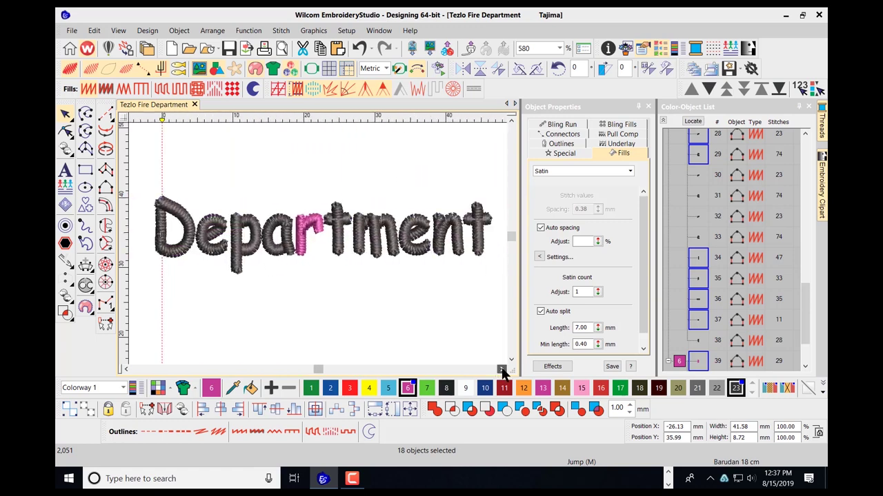
left_click(163, 229, "ctrl")
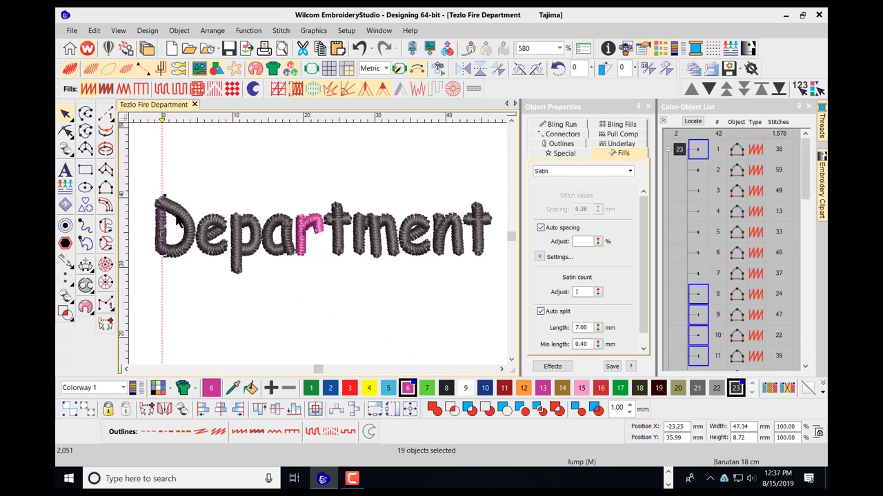
left_click(180, 223, "ctrl")
left_click(210, 223, "ctrl")
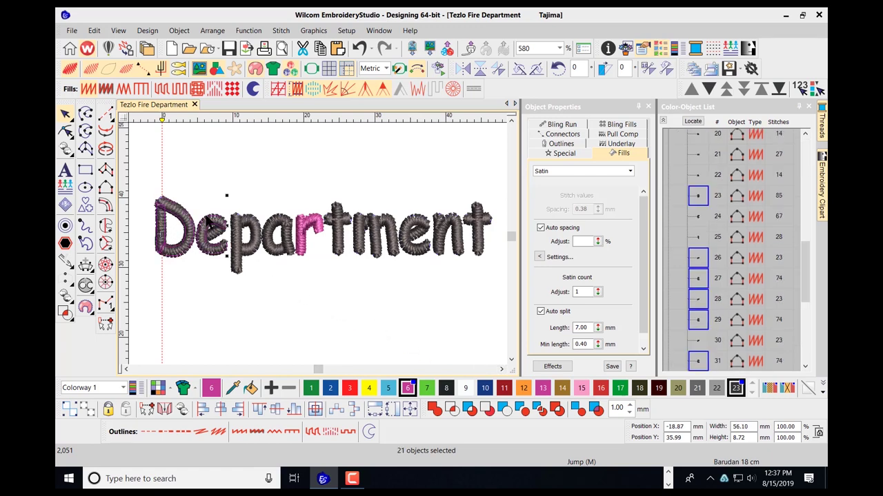
left_click(216, 240, "ctrl")
left_click(236, 242, "ctrl")
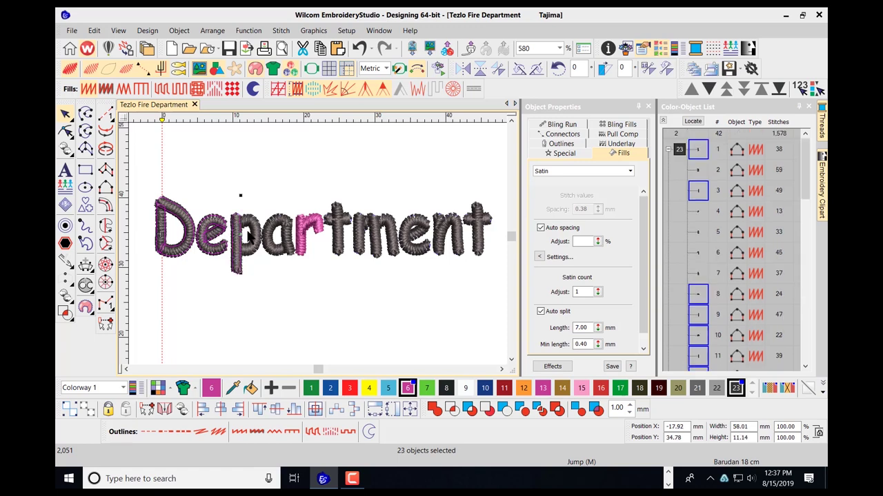
left_click(254, 232, "ctrl")
left_click(273, 240, "ctrl")
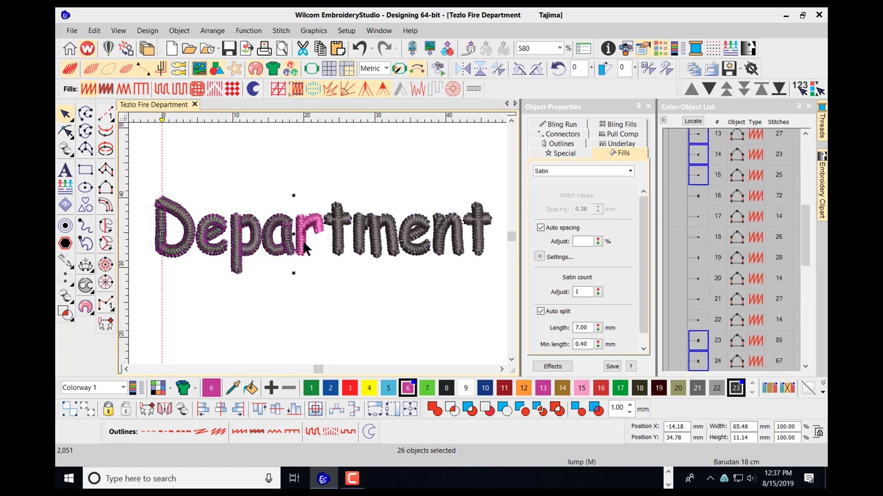
- Add both parts of the pink "r" and the crossbar and stem pieces of the first "t" in "Department" to the selection in reading order
left_click(298, 247, "ctrl")
left_click(301, 245, "ctrl")
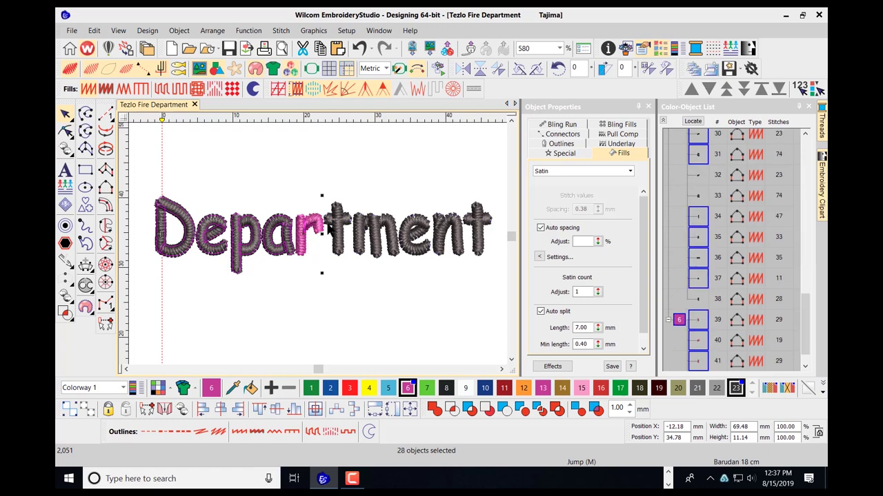
left_click(326, 228, "ctrl")
left_click(330, 233, "ctrl")
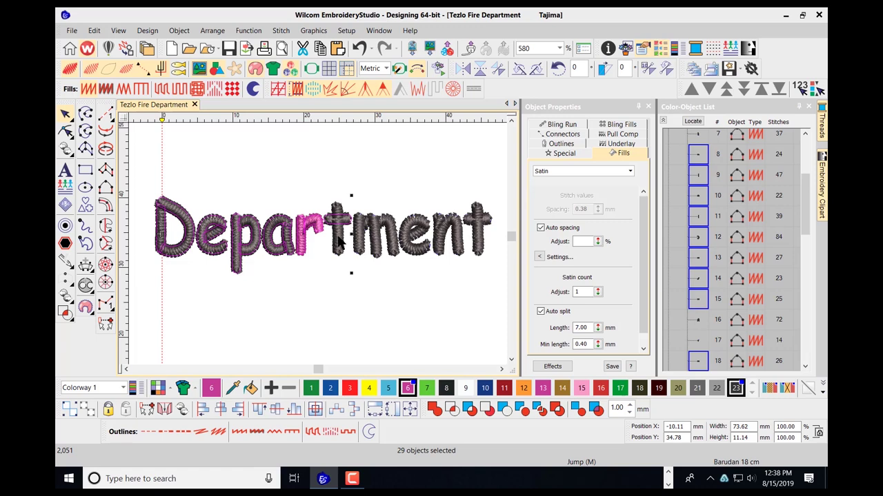
left_click(338, 238, "ctrl")
left_click(340, 213, "ctrl")
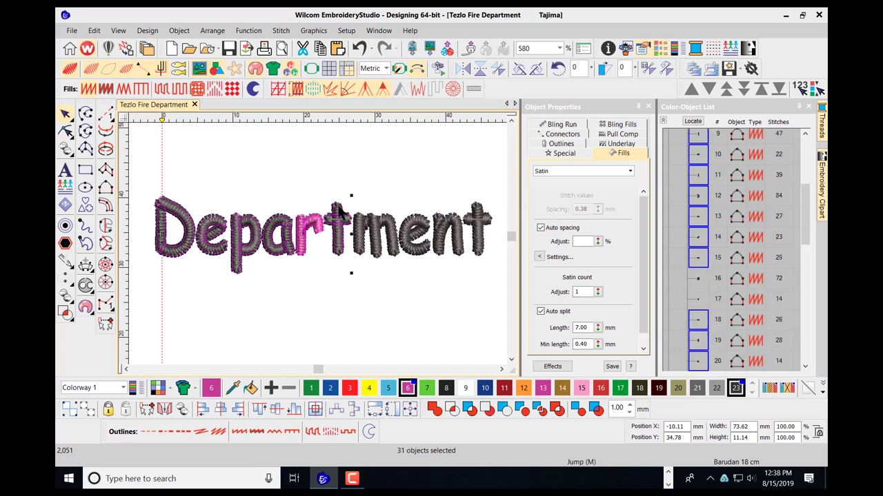
- Add the satin objects of the "m" in "Department" to the selection, from its first stem through its last arch
left_click(365, 253, "ctrl")
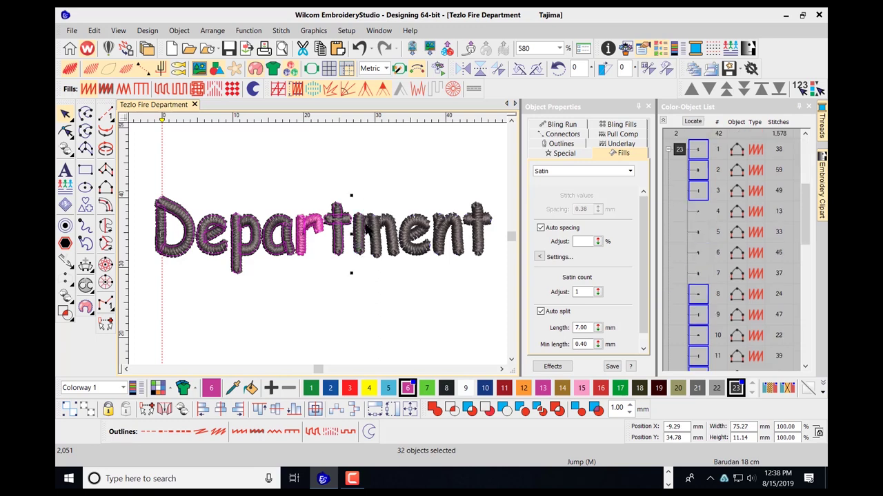
left_click(365, 240, "ctrl")
left_click(364, 241, "ctrl")
scroll(365, 242, "left", 3)
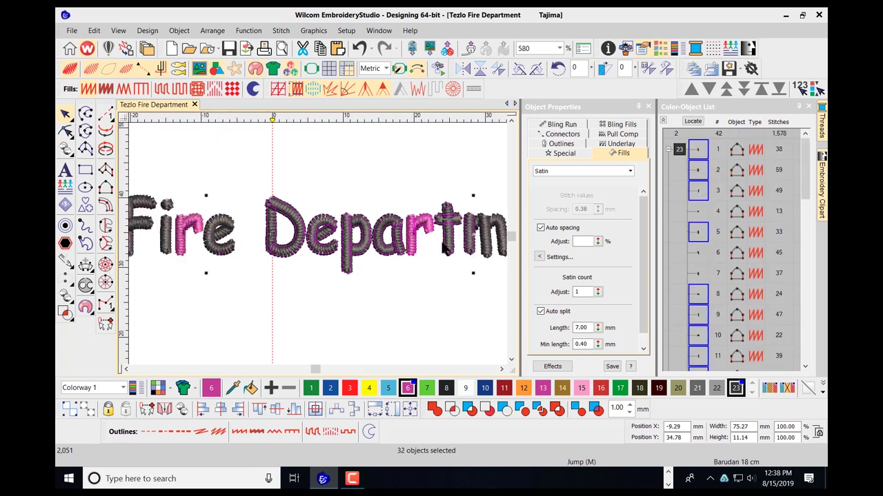
scroll(483, 241, "left", 3)
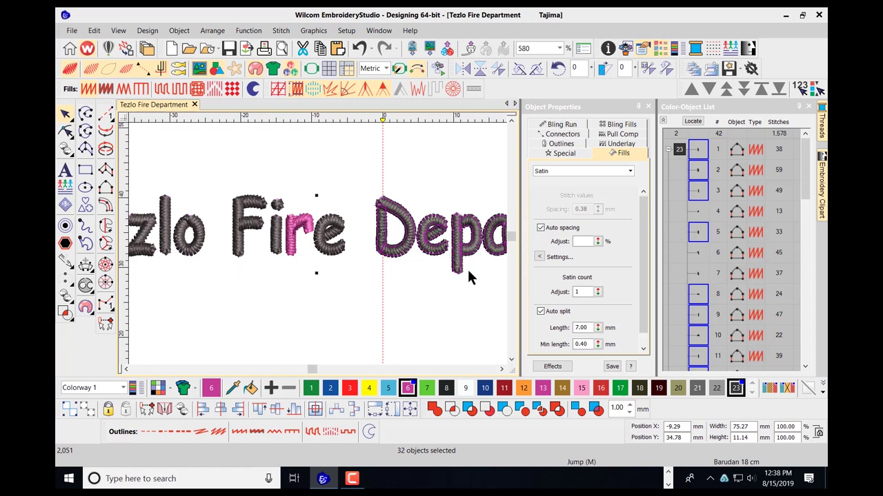
left_click(501, 370)
left_click(502, 369)
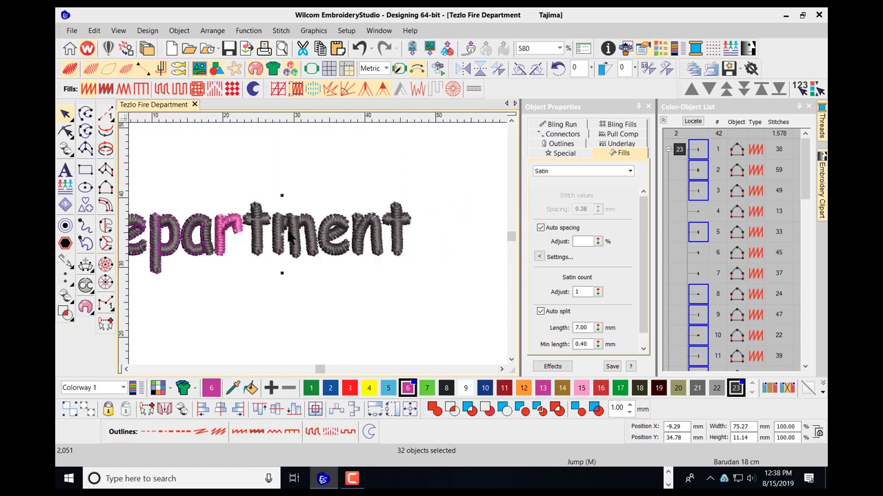
scroll(289, 238, "up", 2)
left_click(317, 237, "ctrl")
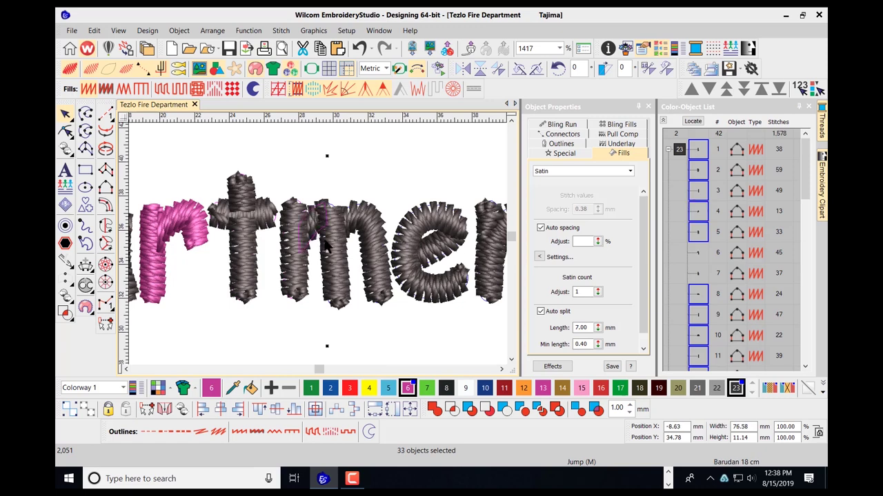
left_click(342, 249, "ctrl")
left_click(361, 238, "ctrl")
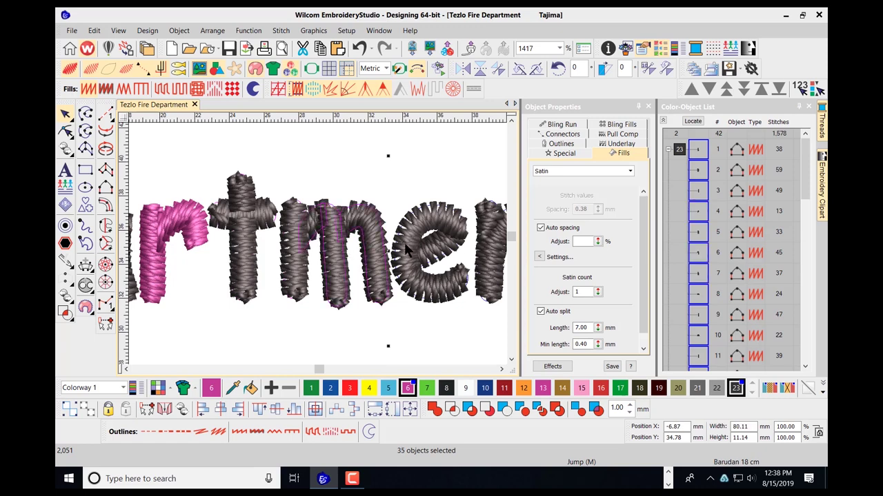
- Add the satin objects of the final "e", "n" and "t" in "Department" to the selection in reading order
left_click(406, 240, "ctrl")
left_click(439, 262, "ctrl")
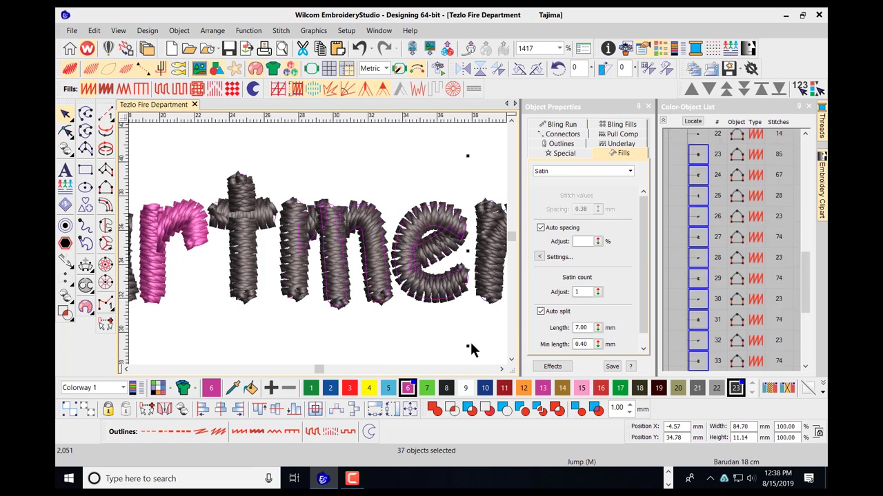
left_click_drag(502, 370, 502, 370)
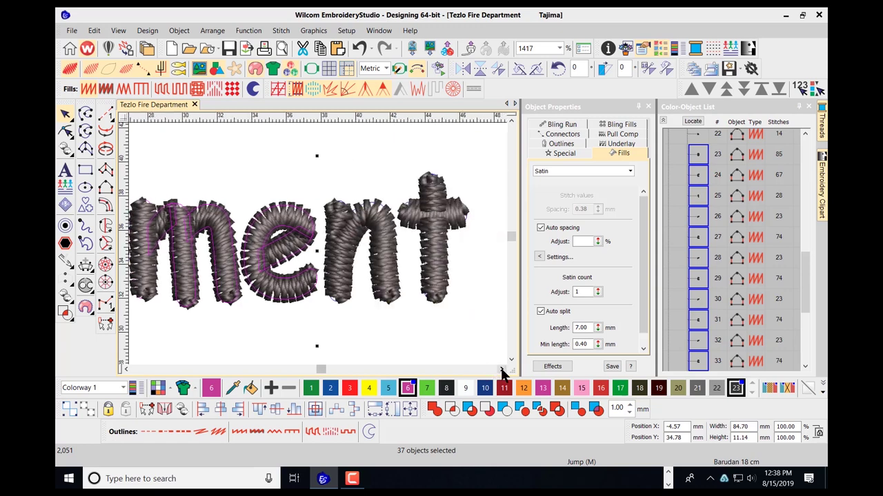
left_click(333, 238, "ctrl")
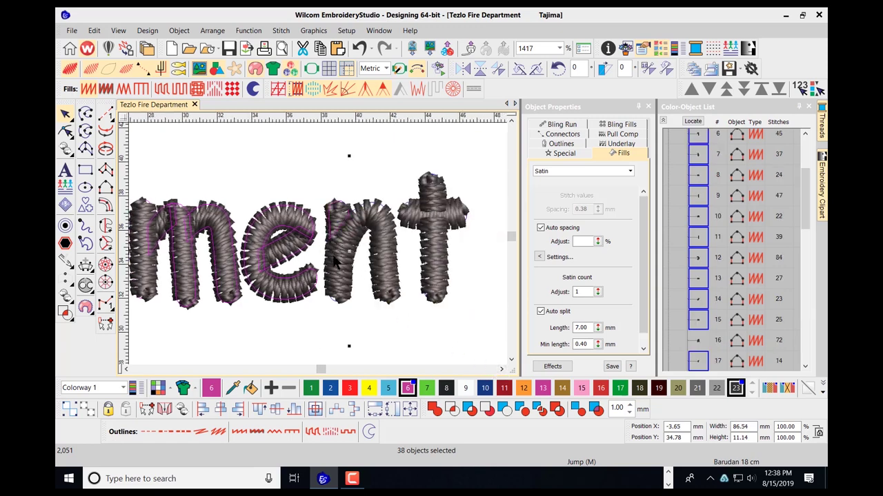
left_click(334, 263, "ctrl")
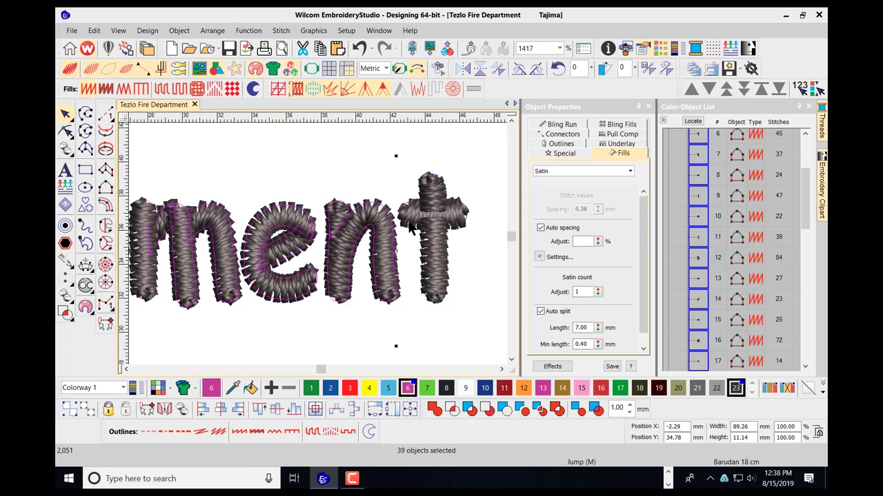
left_click(413, 228, "ctrl")
left_click(436, 182, "ctrl")
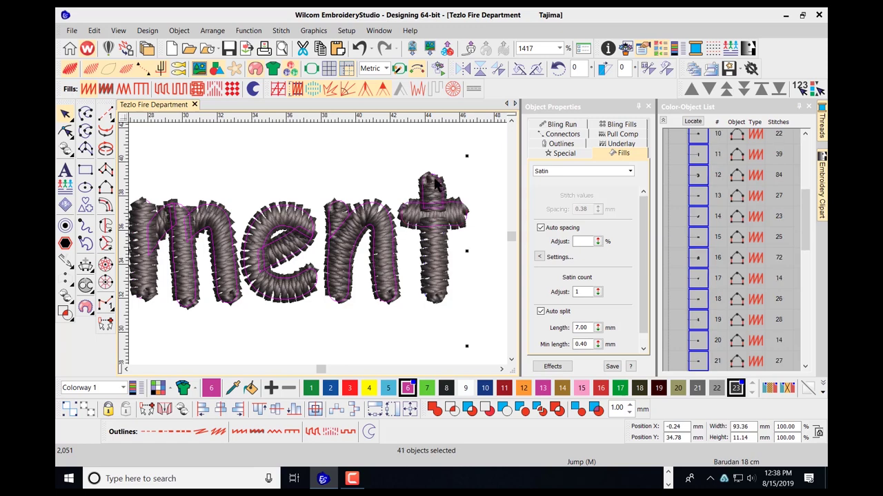
left_click(427, 257, "ctrl")
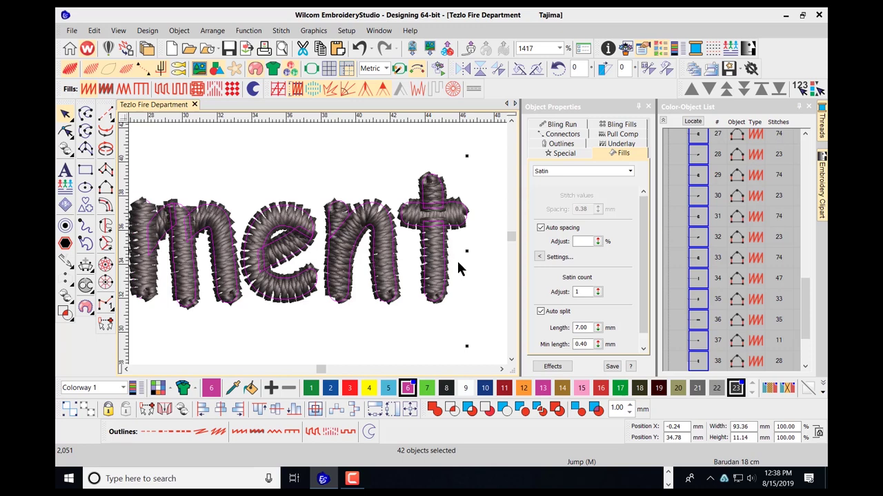
- Resequence the selected lettering objects in the order they were selected, and recolor all of them with black, color 8
left_click(800, 87)
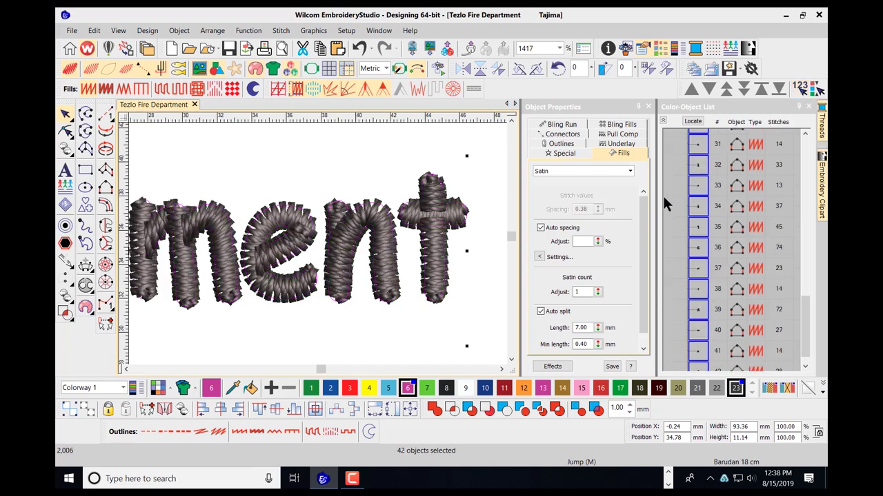
key("0")
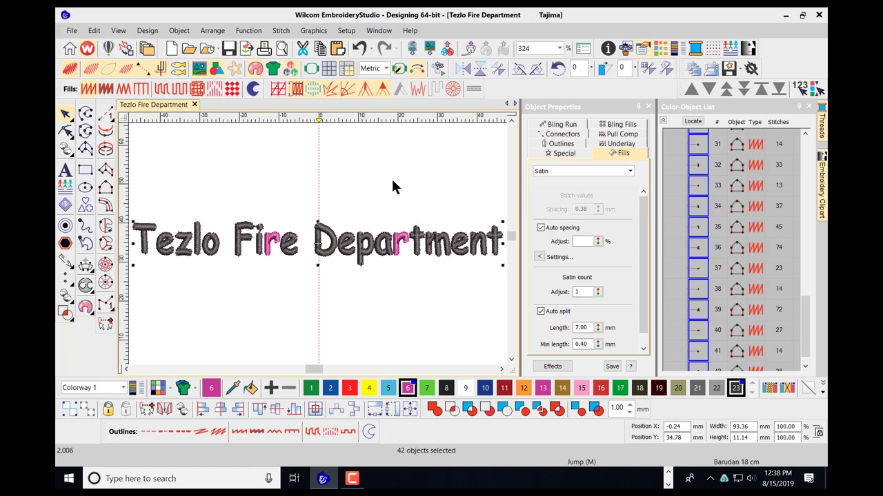
left_click(446, 390)
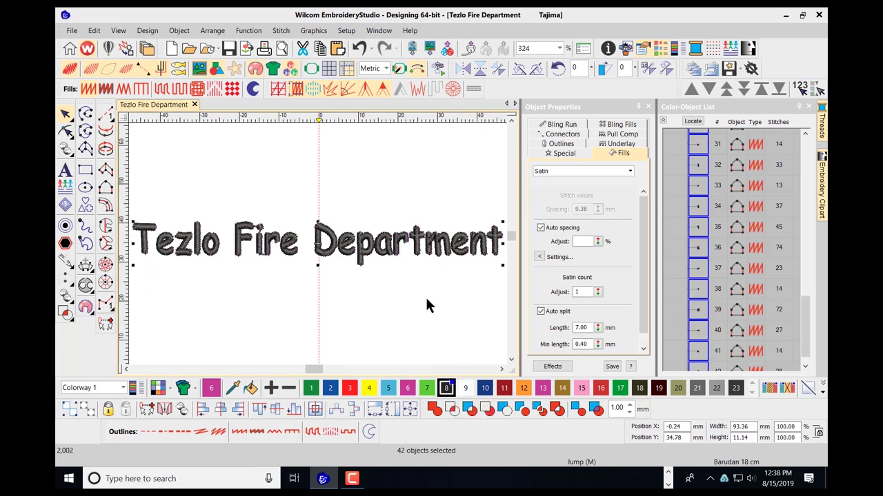
left_click(379, 287)
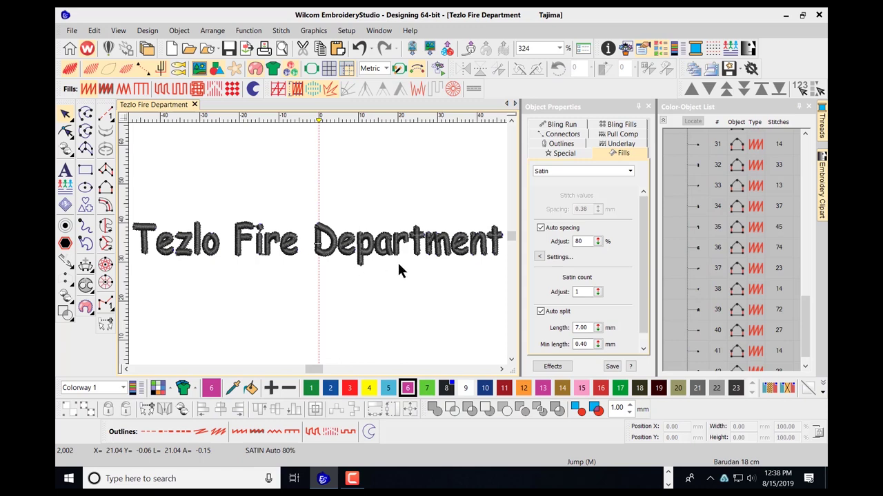
- Preview the stitching sequence of the lettering in the Stitch Player and save the design
left_click(436, 69)
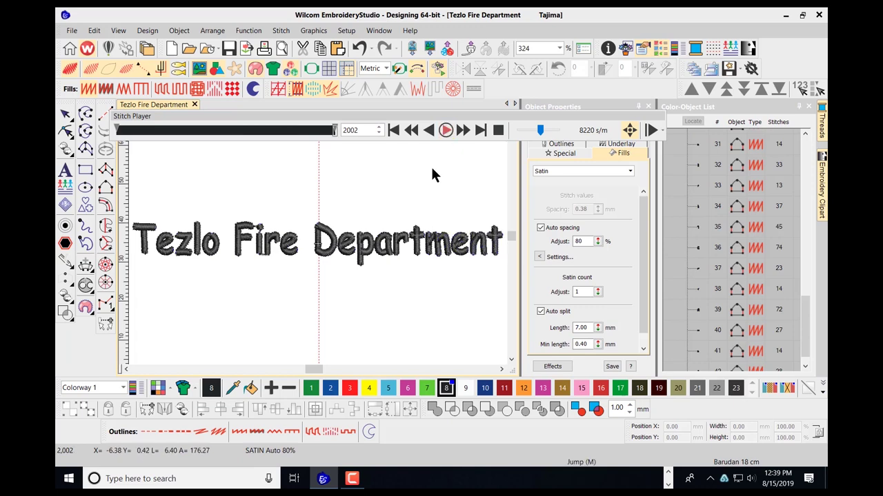
left_click(229, 50)
left_click(498, 131)
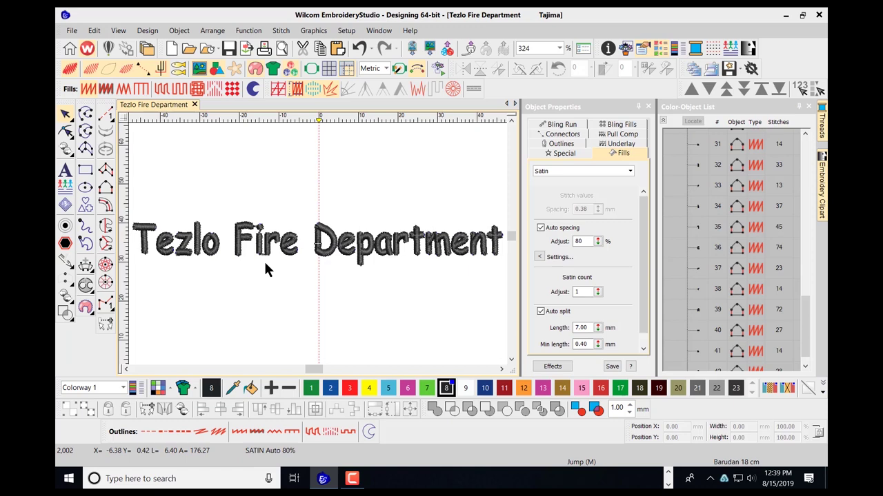
- Set the satin auto spacing adjustment to 80% for all lettering objects
key("ctrl+a")
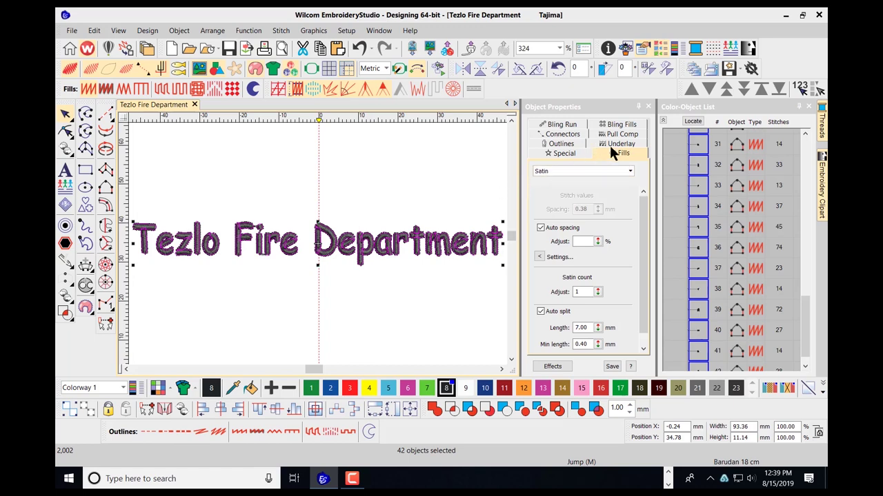
left_click(583, 241)
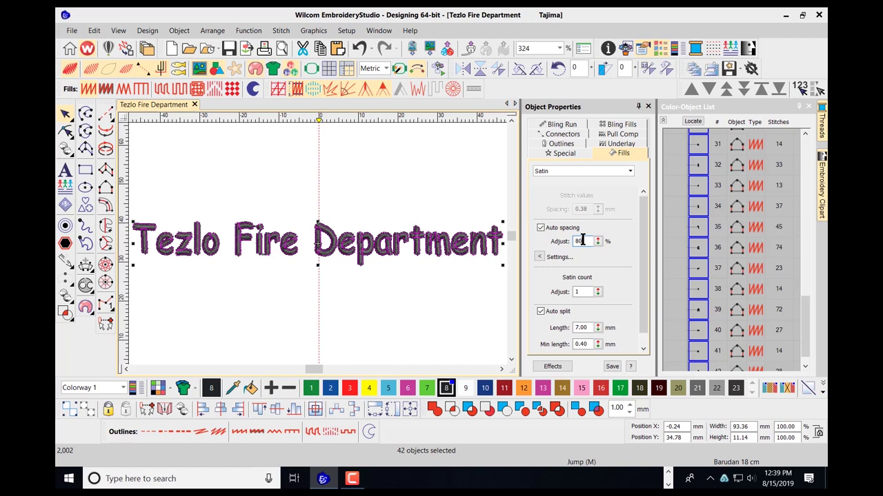
key("Return")
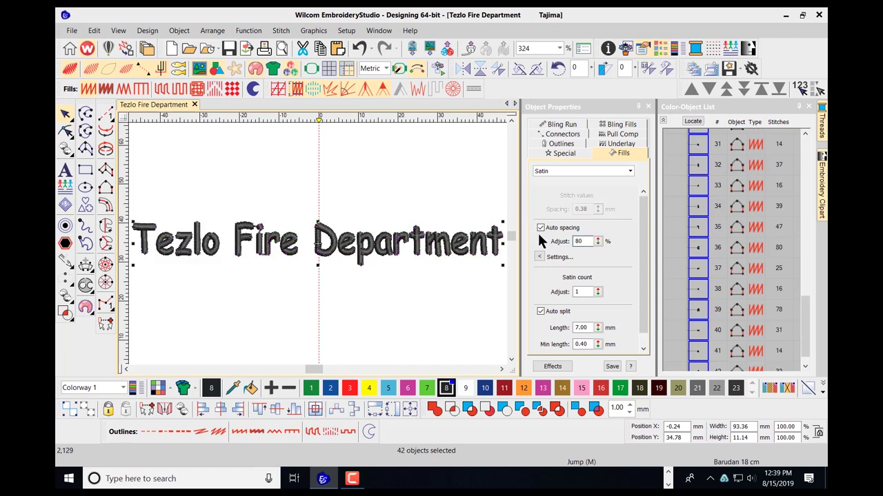
left_click(433, 202)
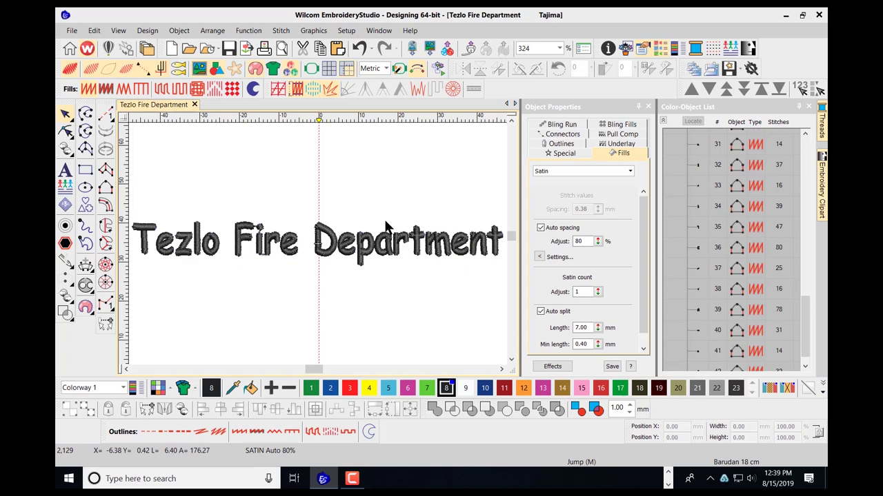
- Raise the minimum stitch length in the design's Remove Small Stitches settings by one increment
left_click(153, 35)
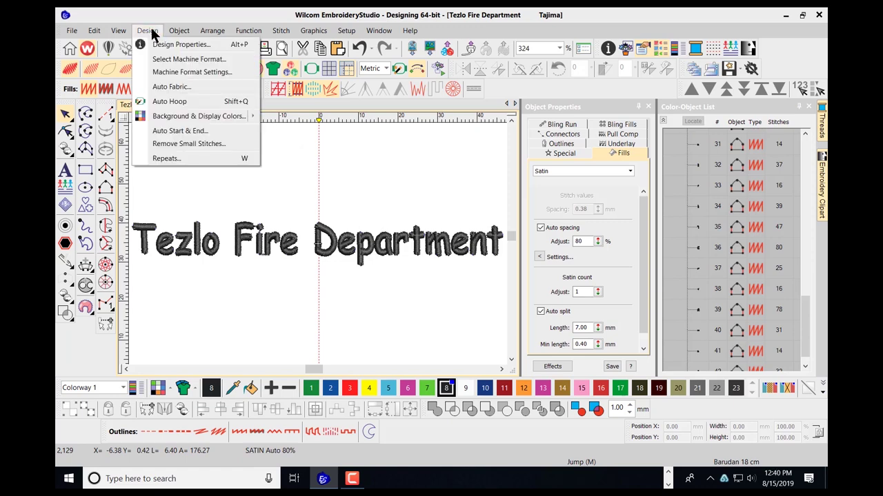
left_click(200, 147)
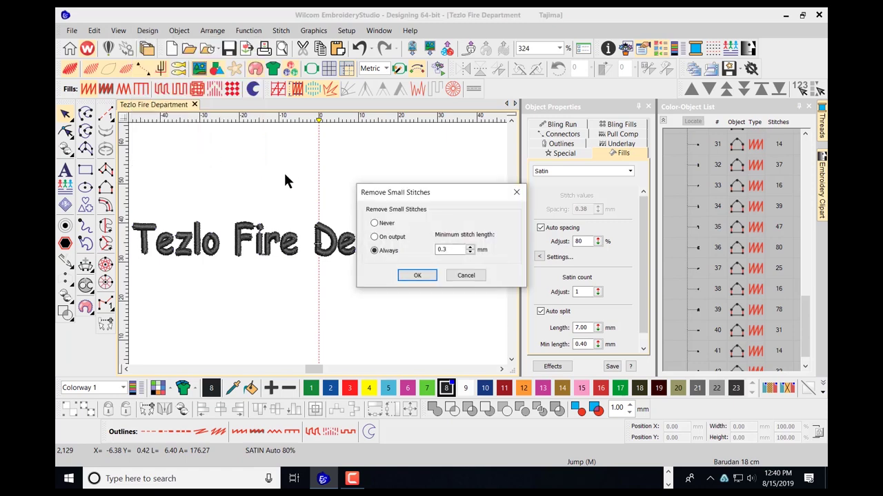
left_click(469, 247)
left_click(412, 276)
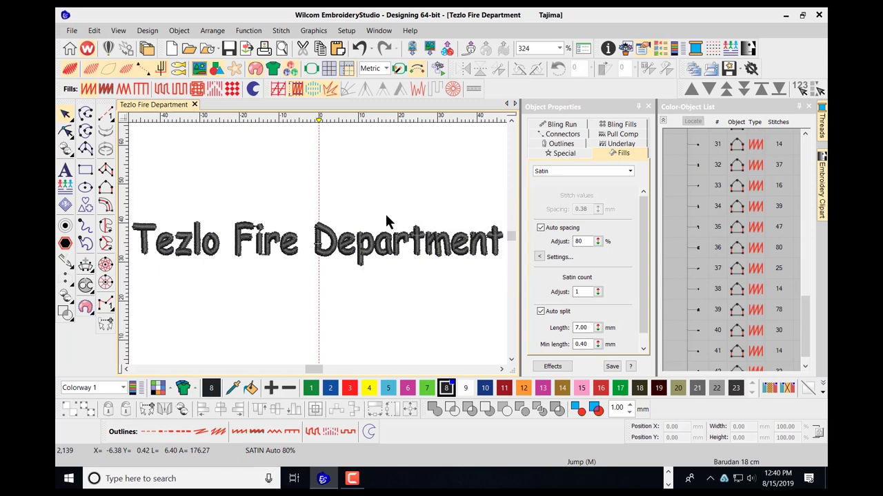
- Save the design and export it to the Desktop as the Tajima machine file Tezlo Fire Department.DST
left_click(229, 50)
left_click(72, 30)
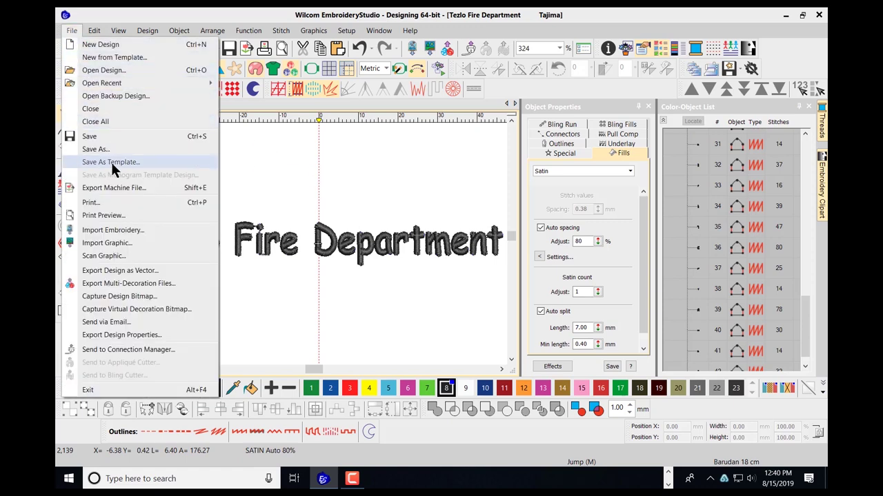
left_click(117, 185)
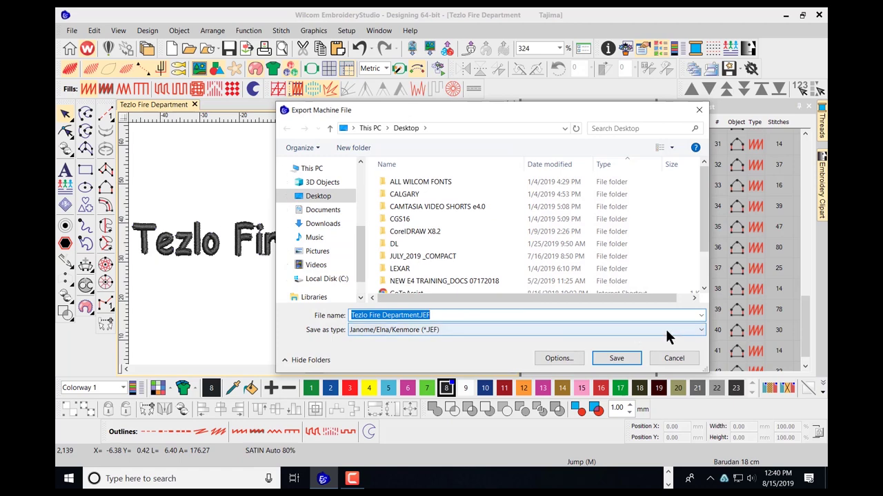
left_click(699, 328)
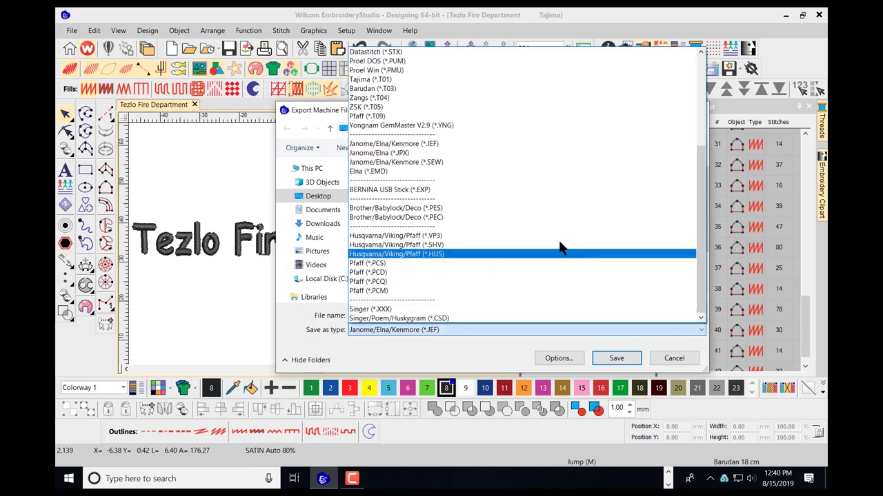
scroll(542, 242, "up", 3)
scroll(539, 242, "up", 2)
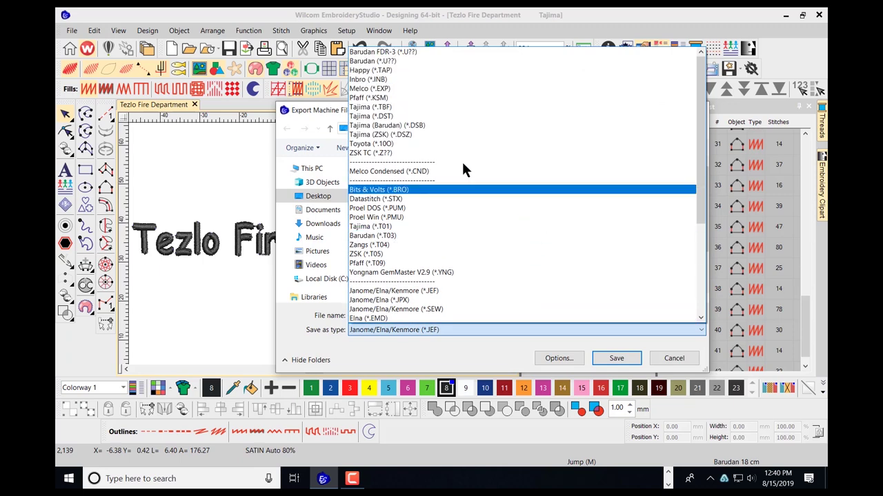
left_click(387, 117)
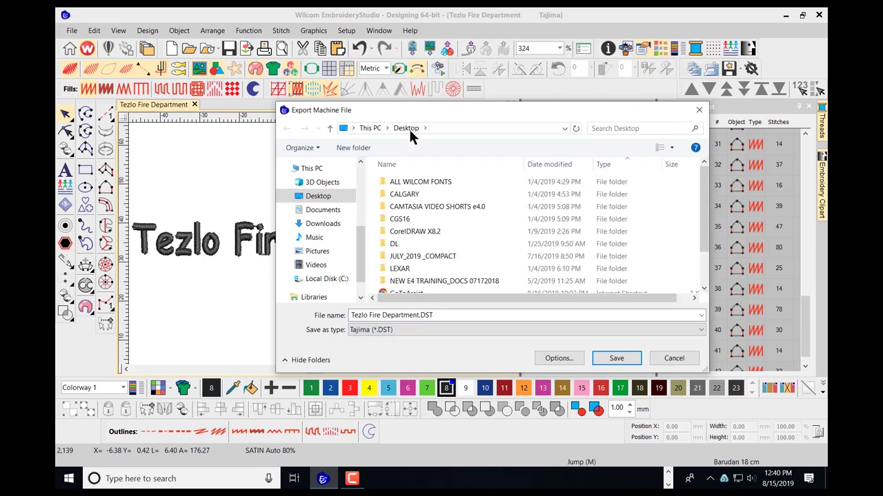
left_click(614, 357)
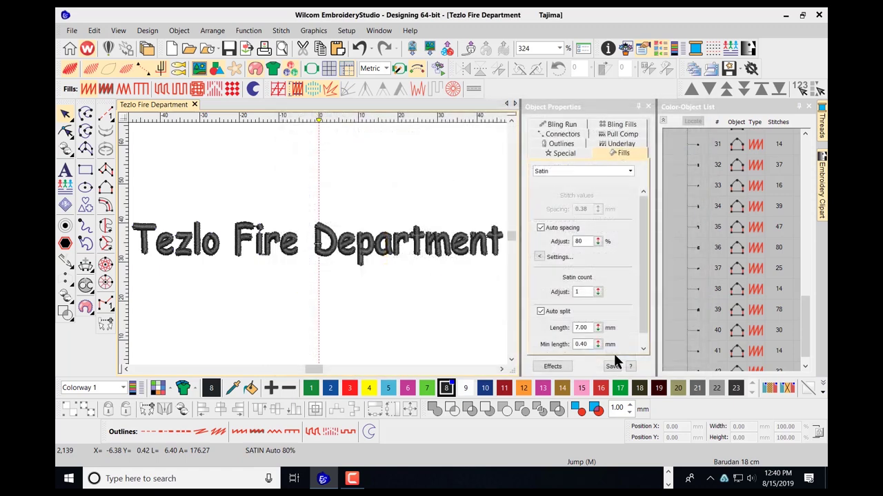